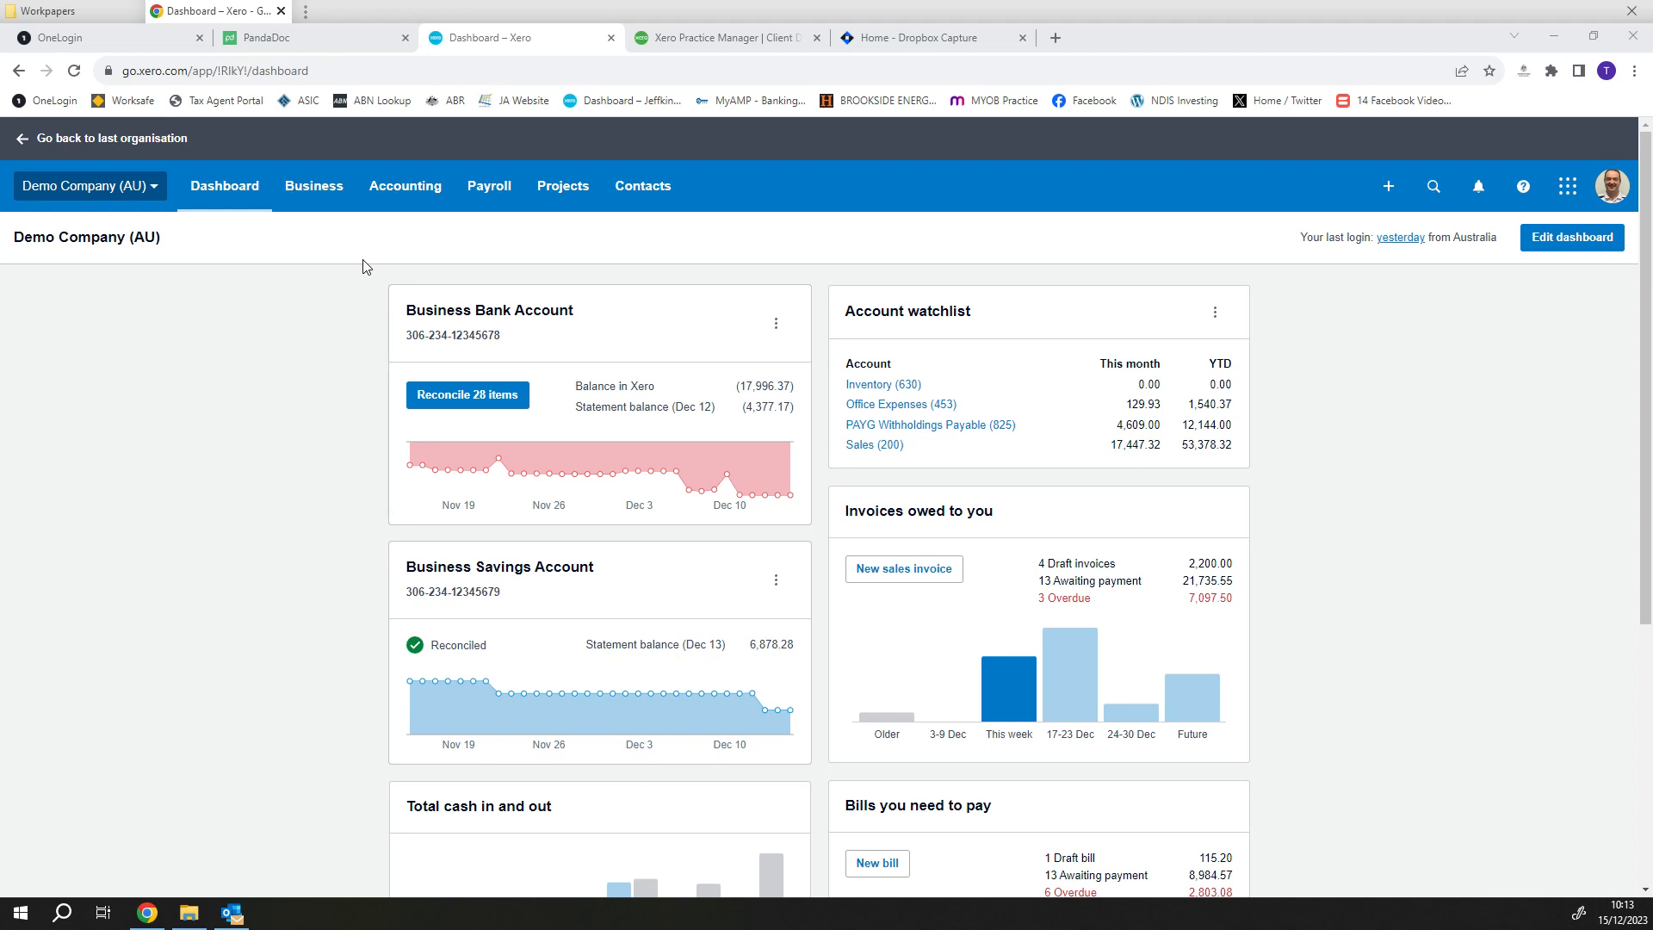
# Open the leave details of the last employee in the payroll employee list
pyautogui.click(491, 183)
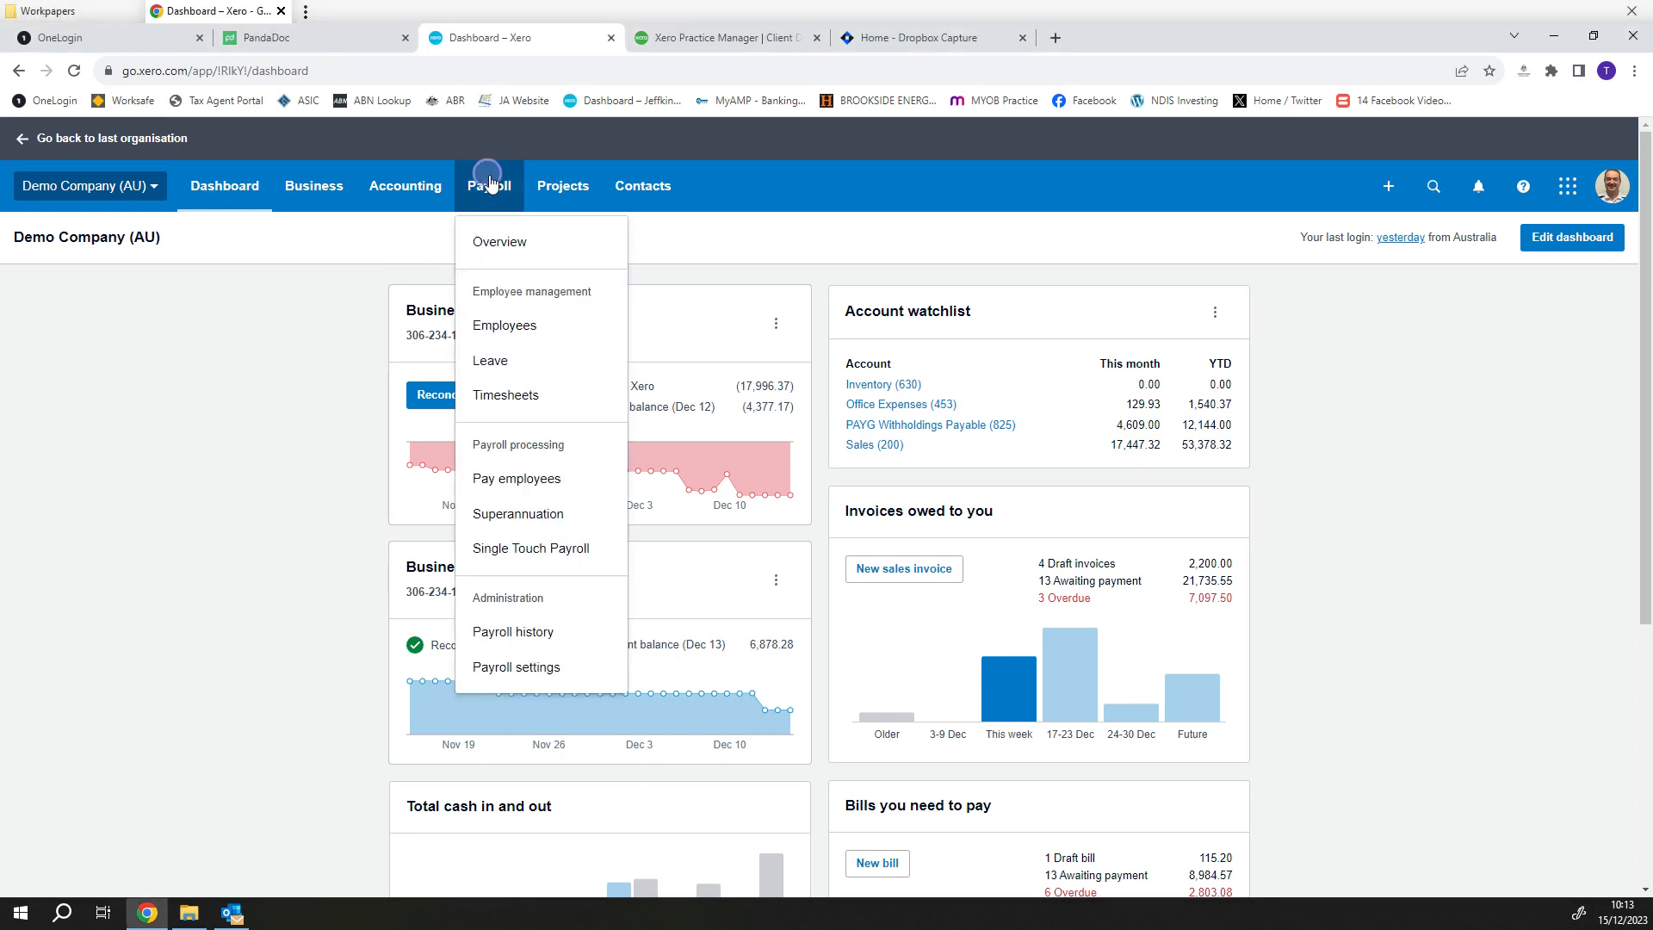
pyautogui.click(506, 327)
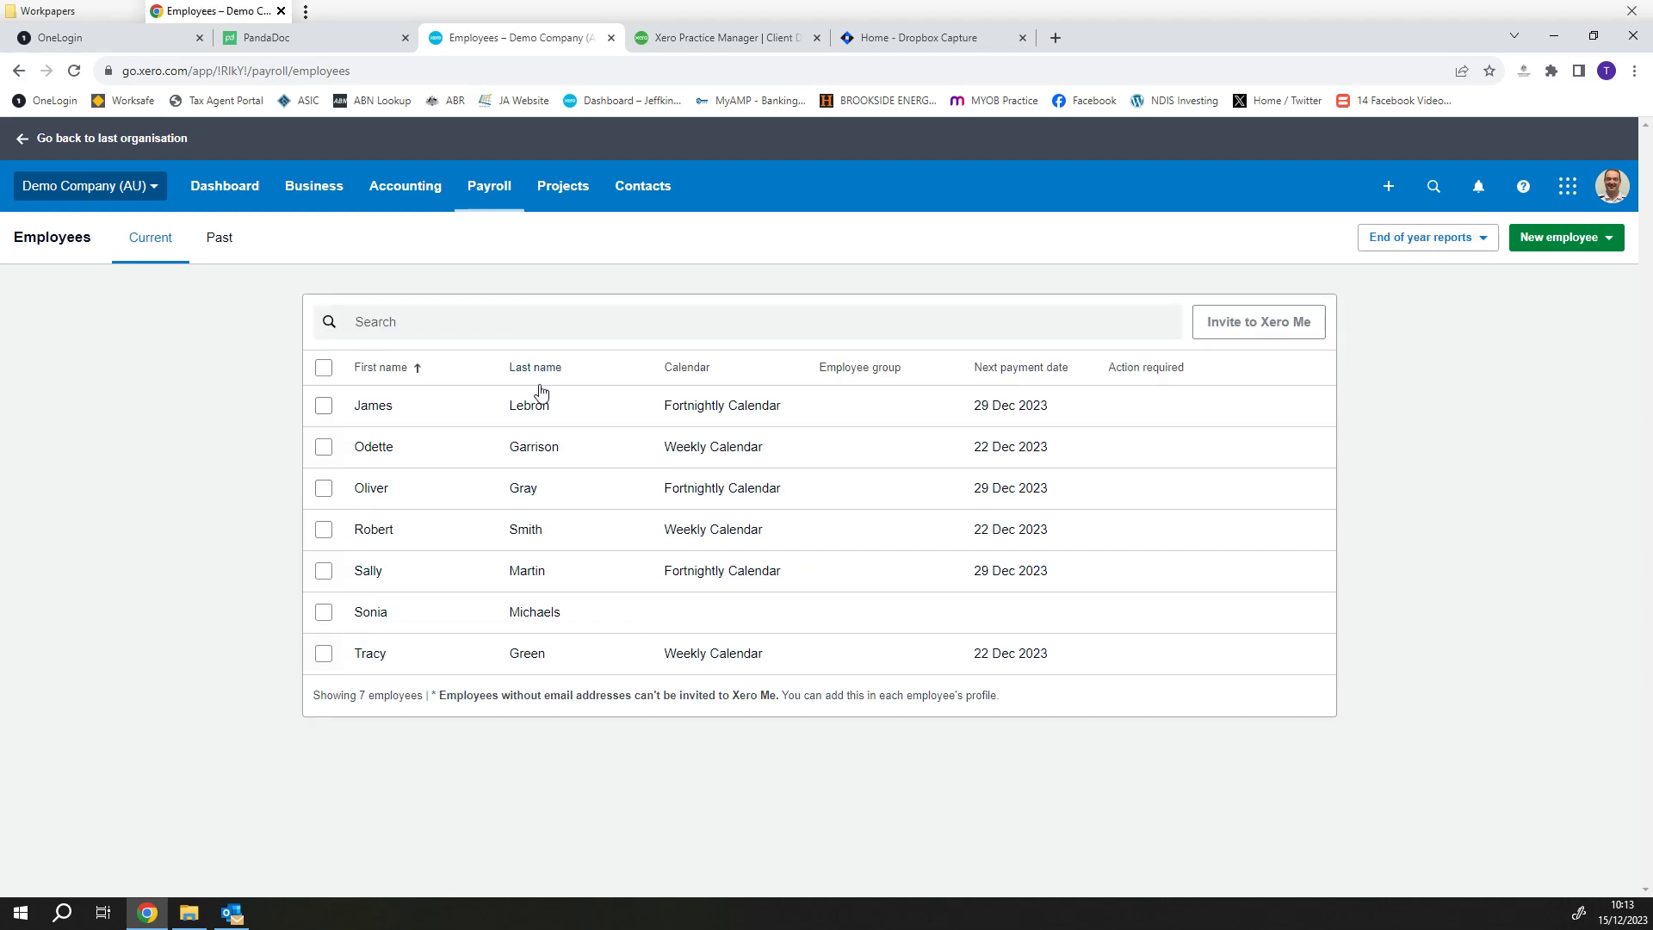
pyautogui.click(491, 661)
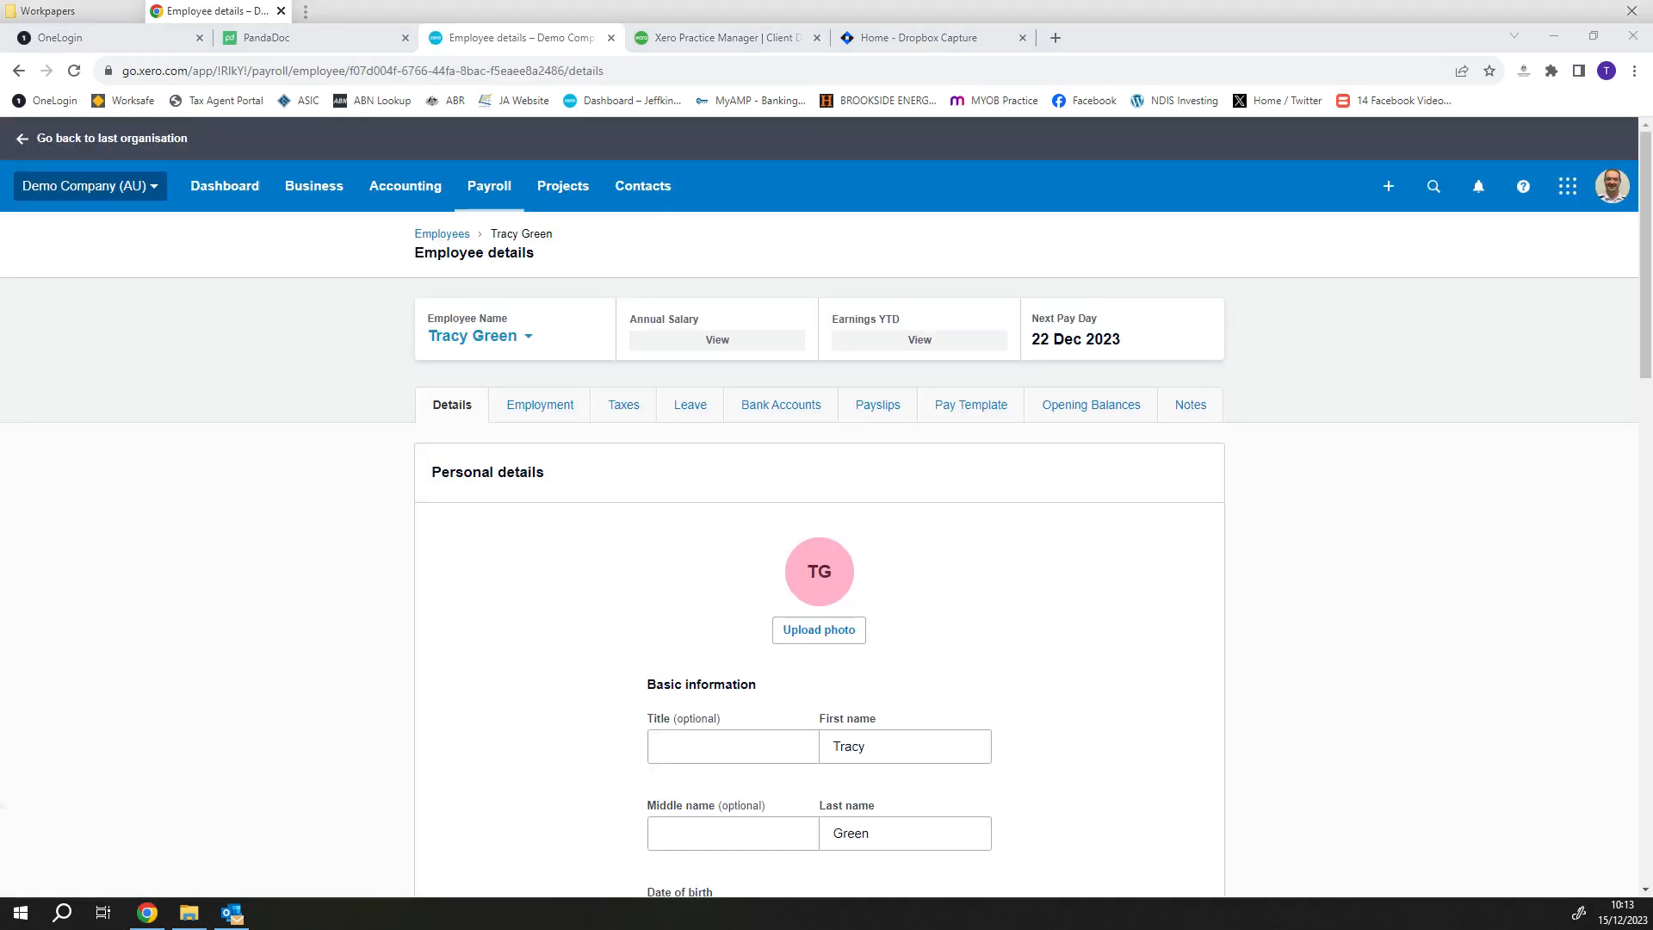
pyautogui.click(696, 412)
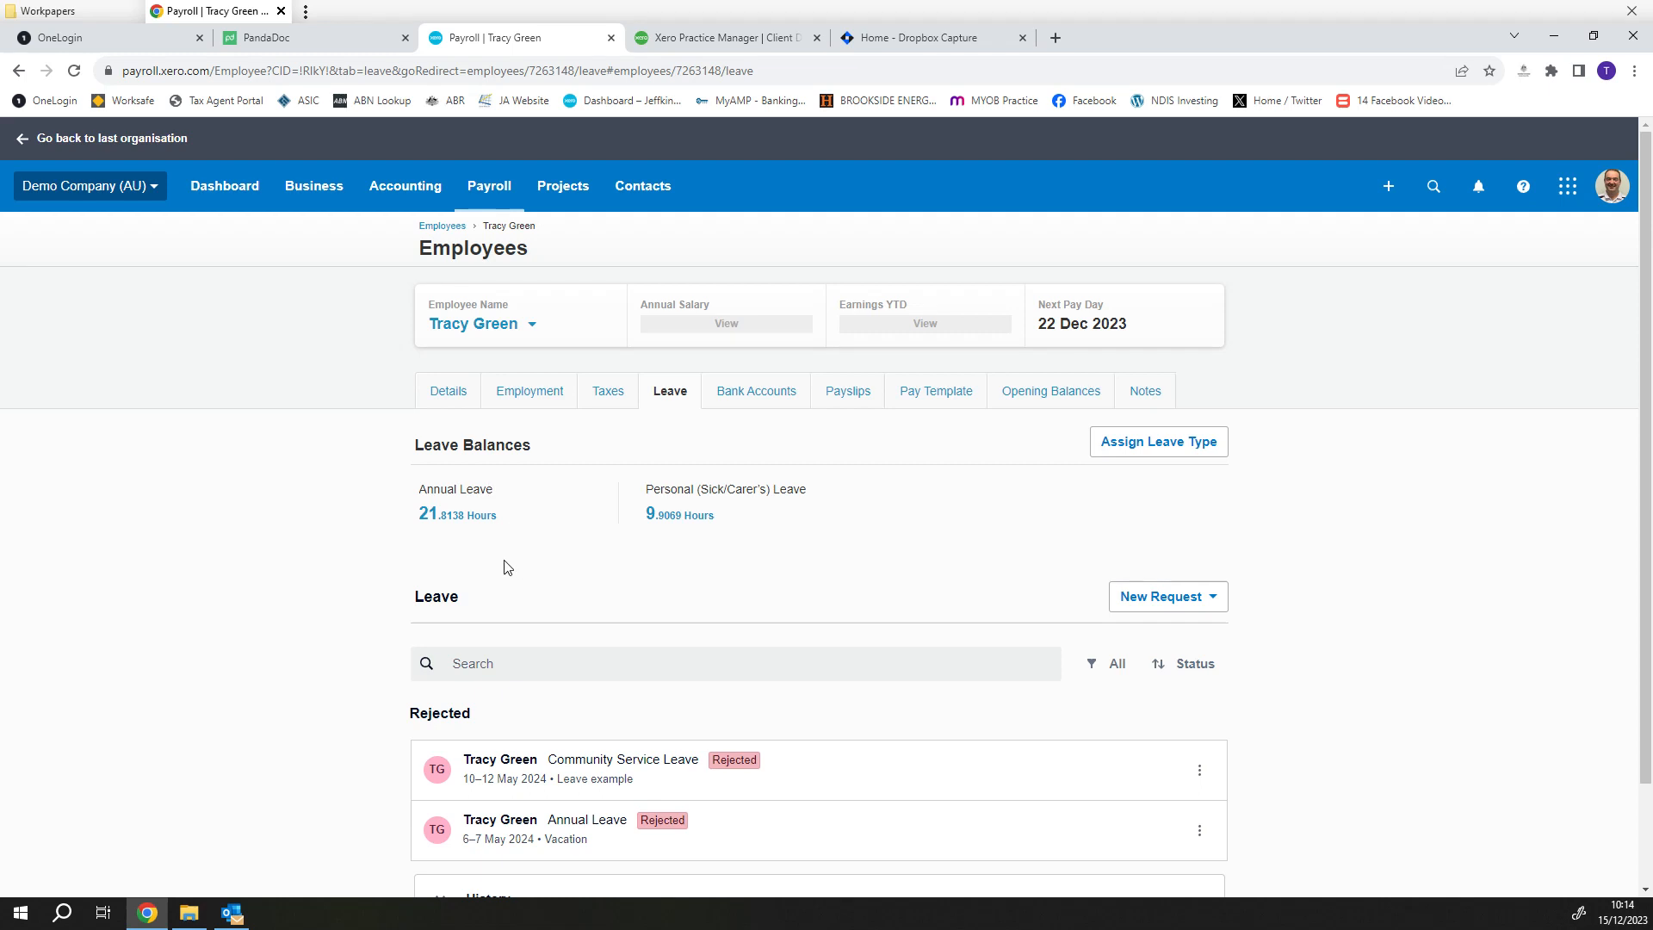
# Set the employee's unused Annual Leave balance to Paid Out on termination and save the leave type
pyautogui.click(449, 519)
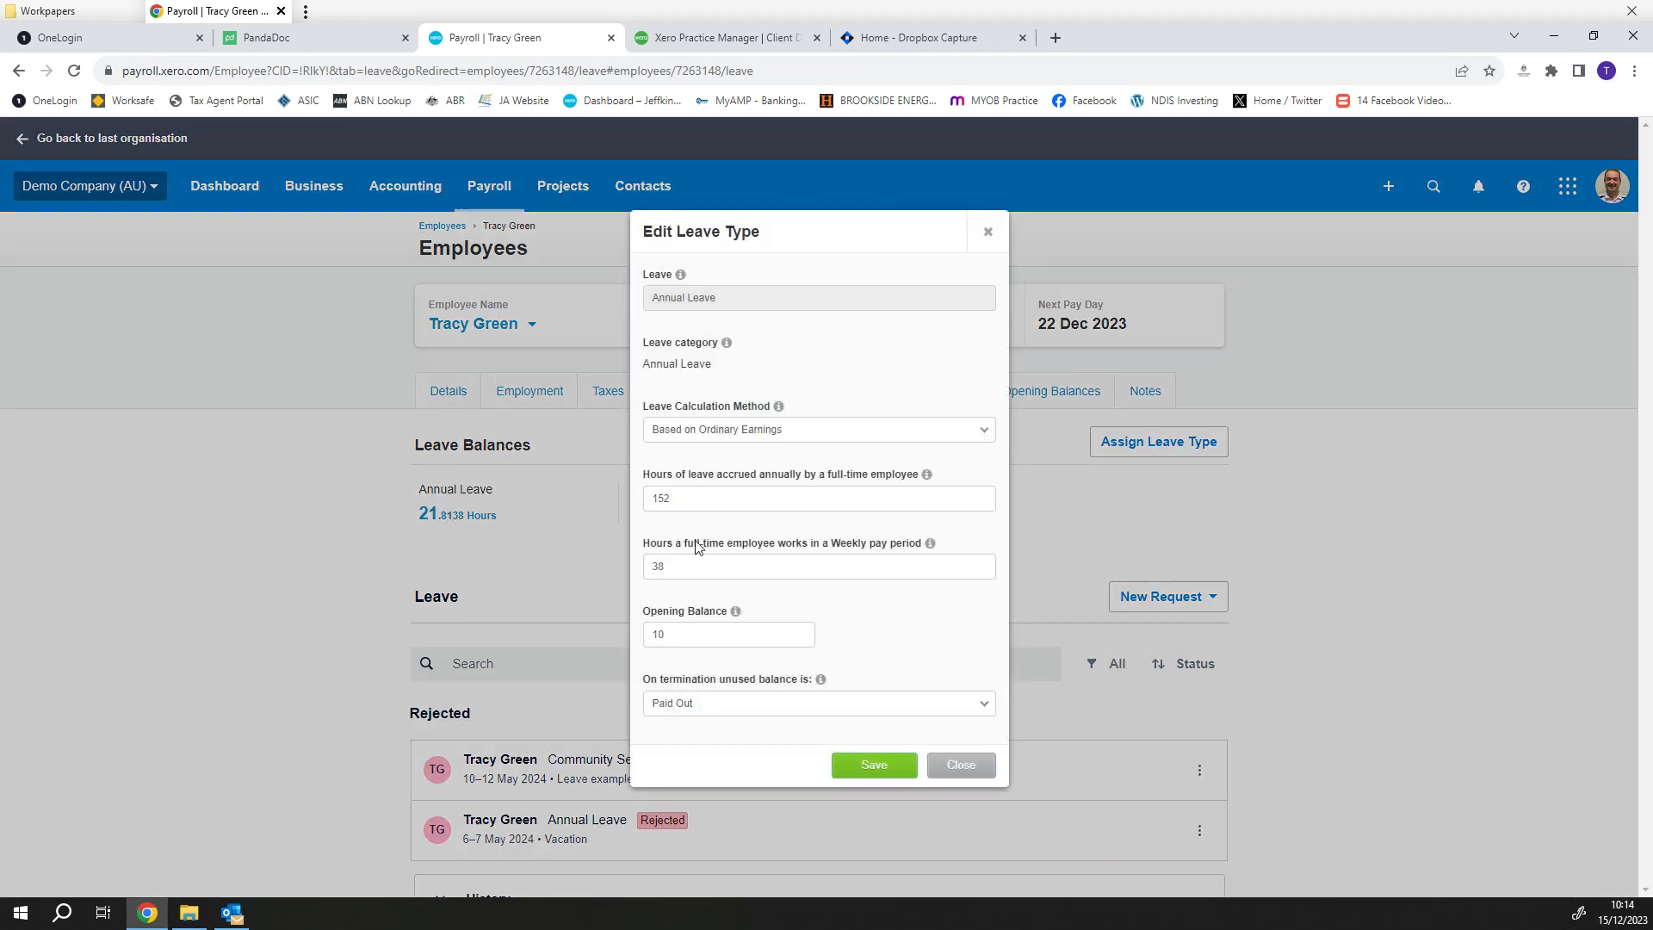
pyautogui.click(709, 701)
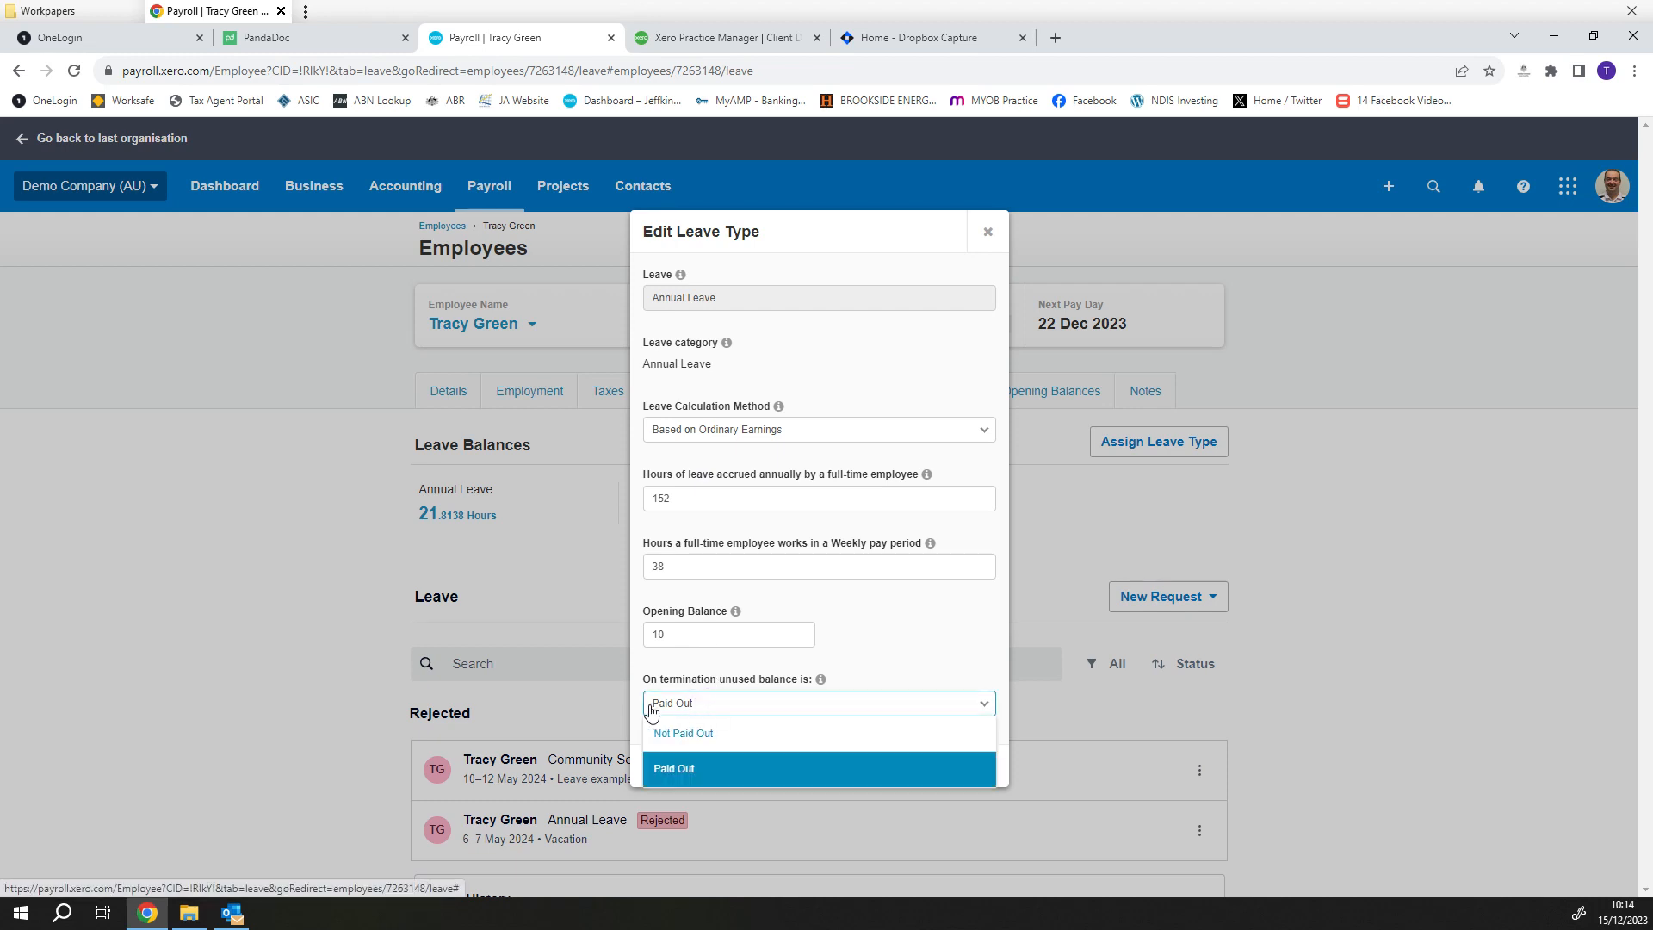
pyautogui.click(722, 777)
pyautogui.click(715, 701)
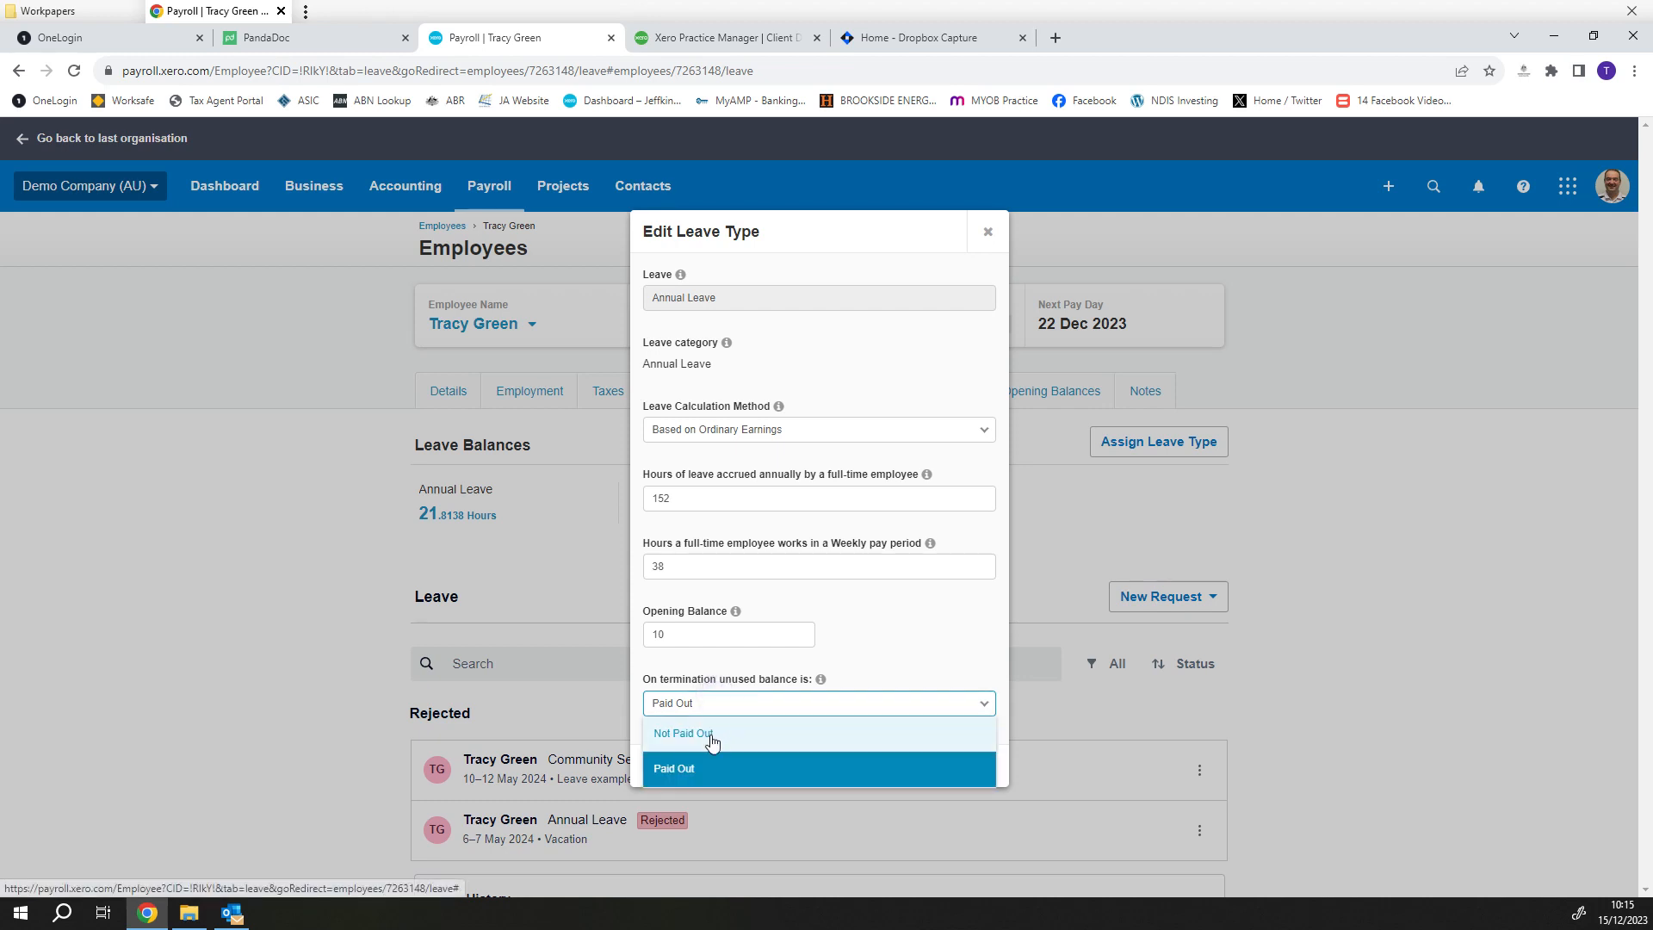
pyautogui.click(706, 775)
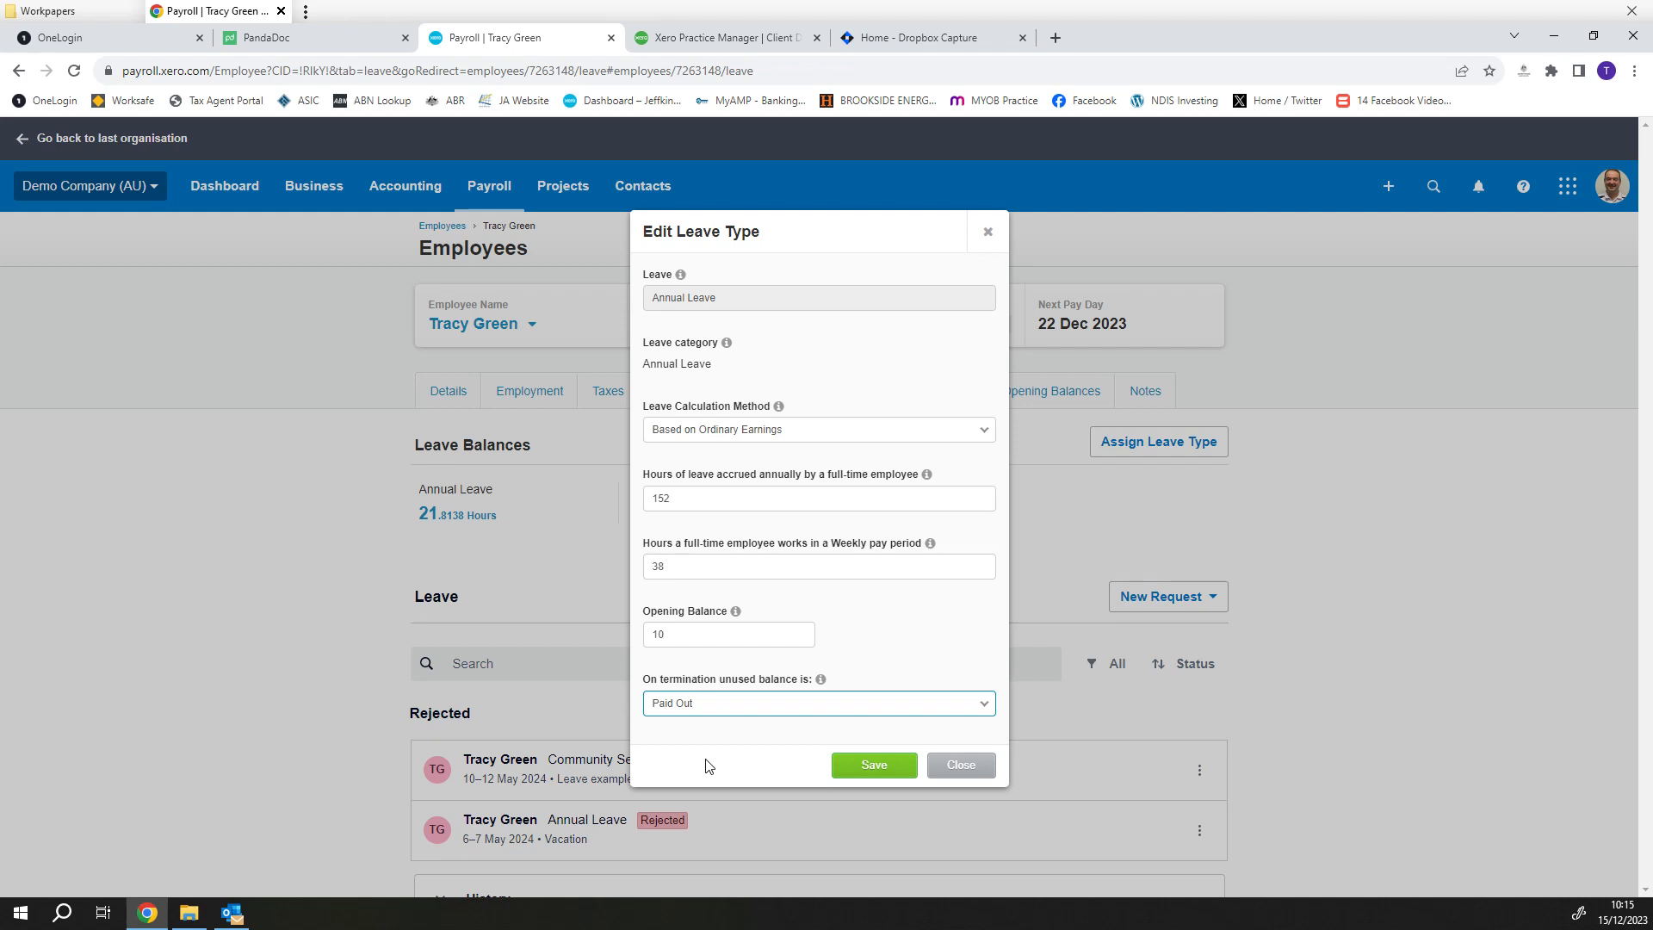
pyautogui.click(872, 767)
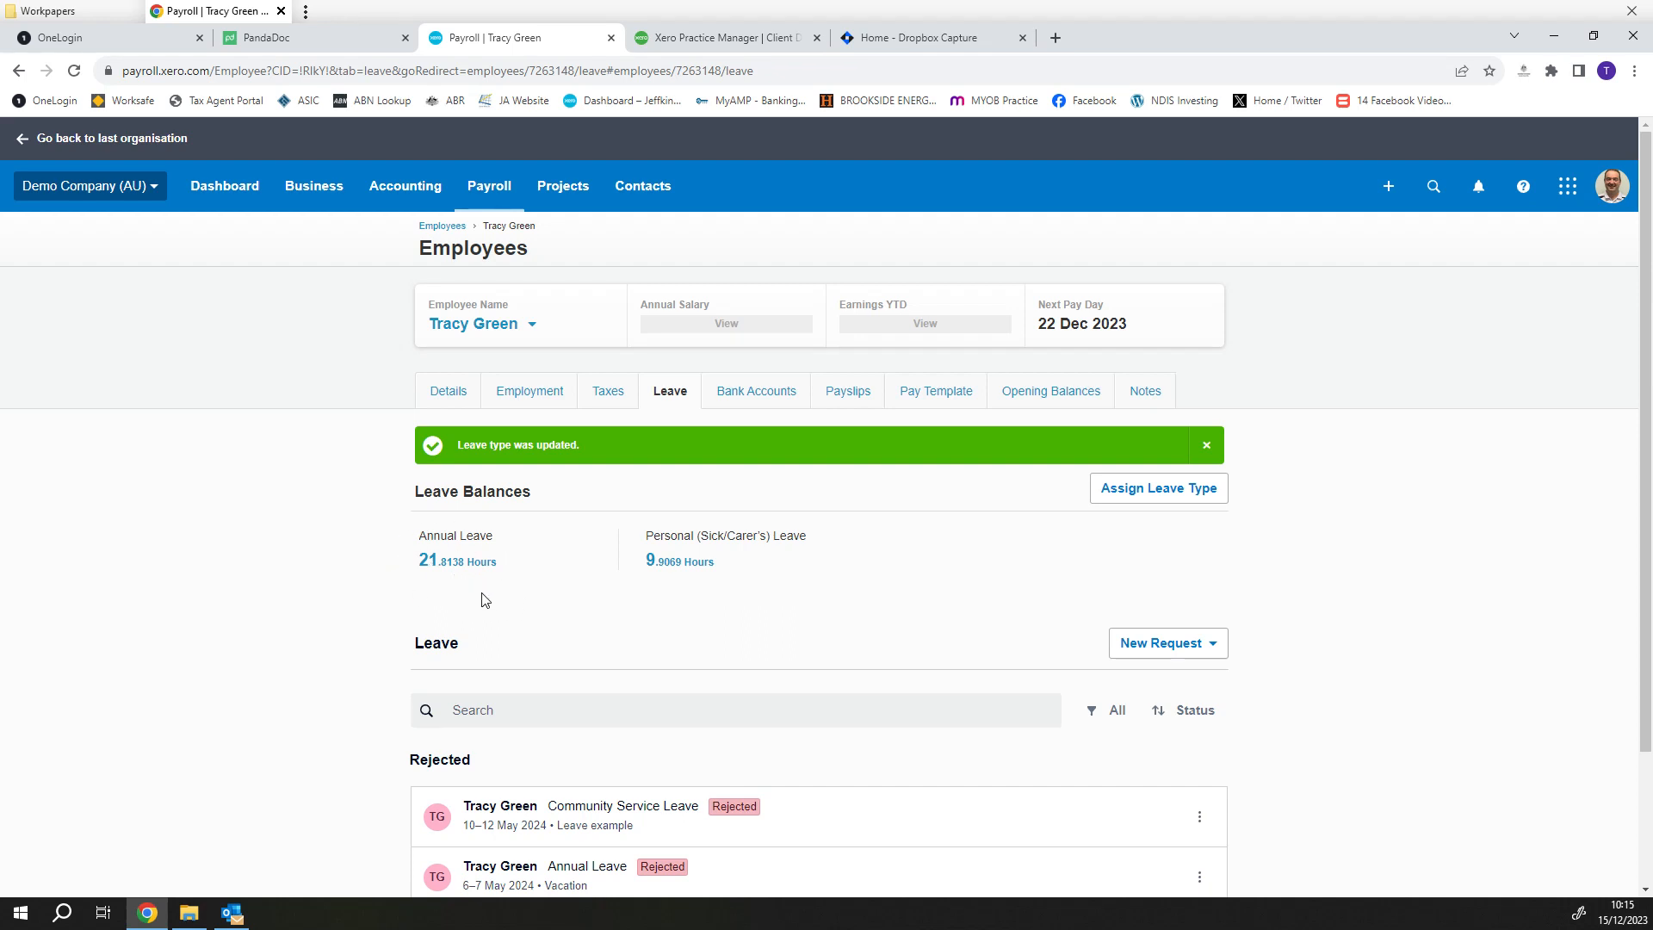
# Add a pay run for the Weekly Calendar, week ending 21 Dec 2023
pyautogui.click(491, 193)
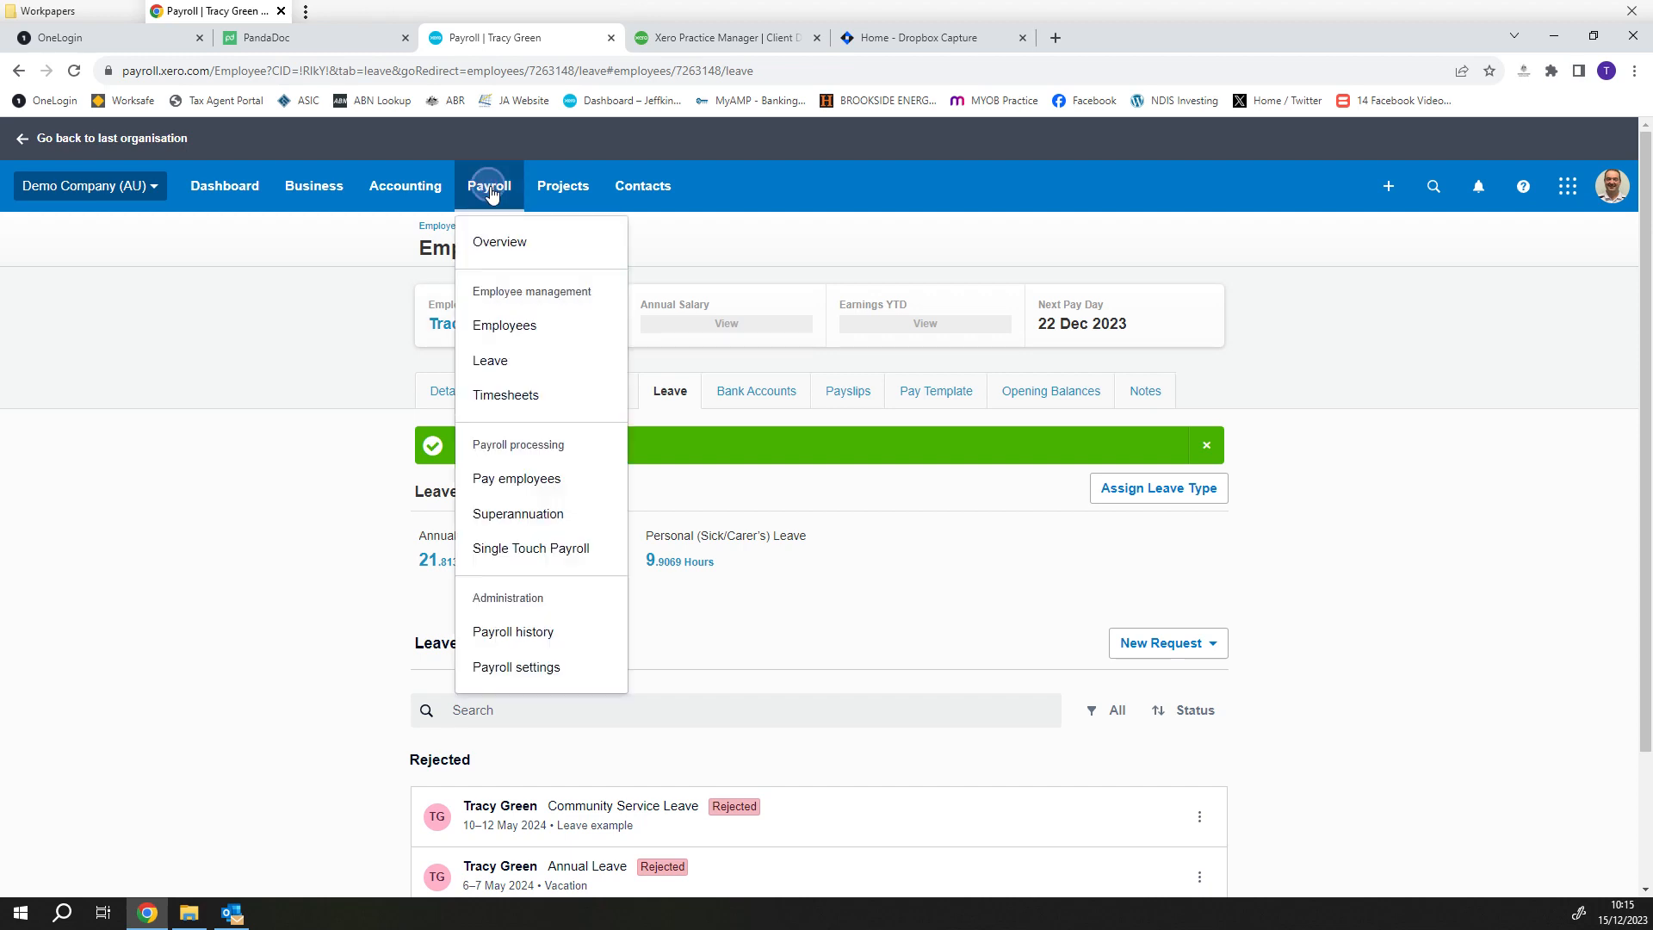
pyautogui.click(515, 482)
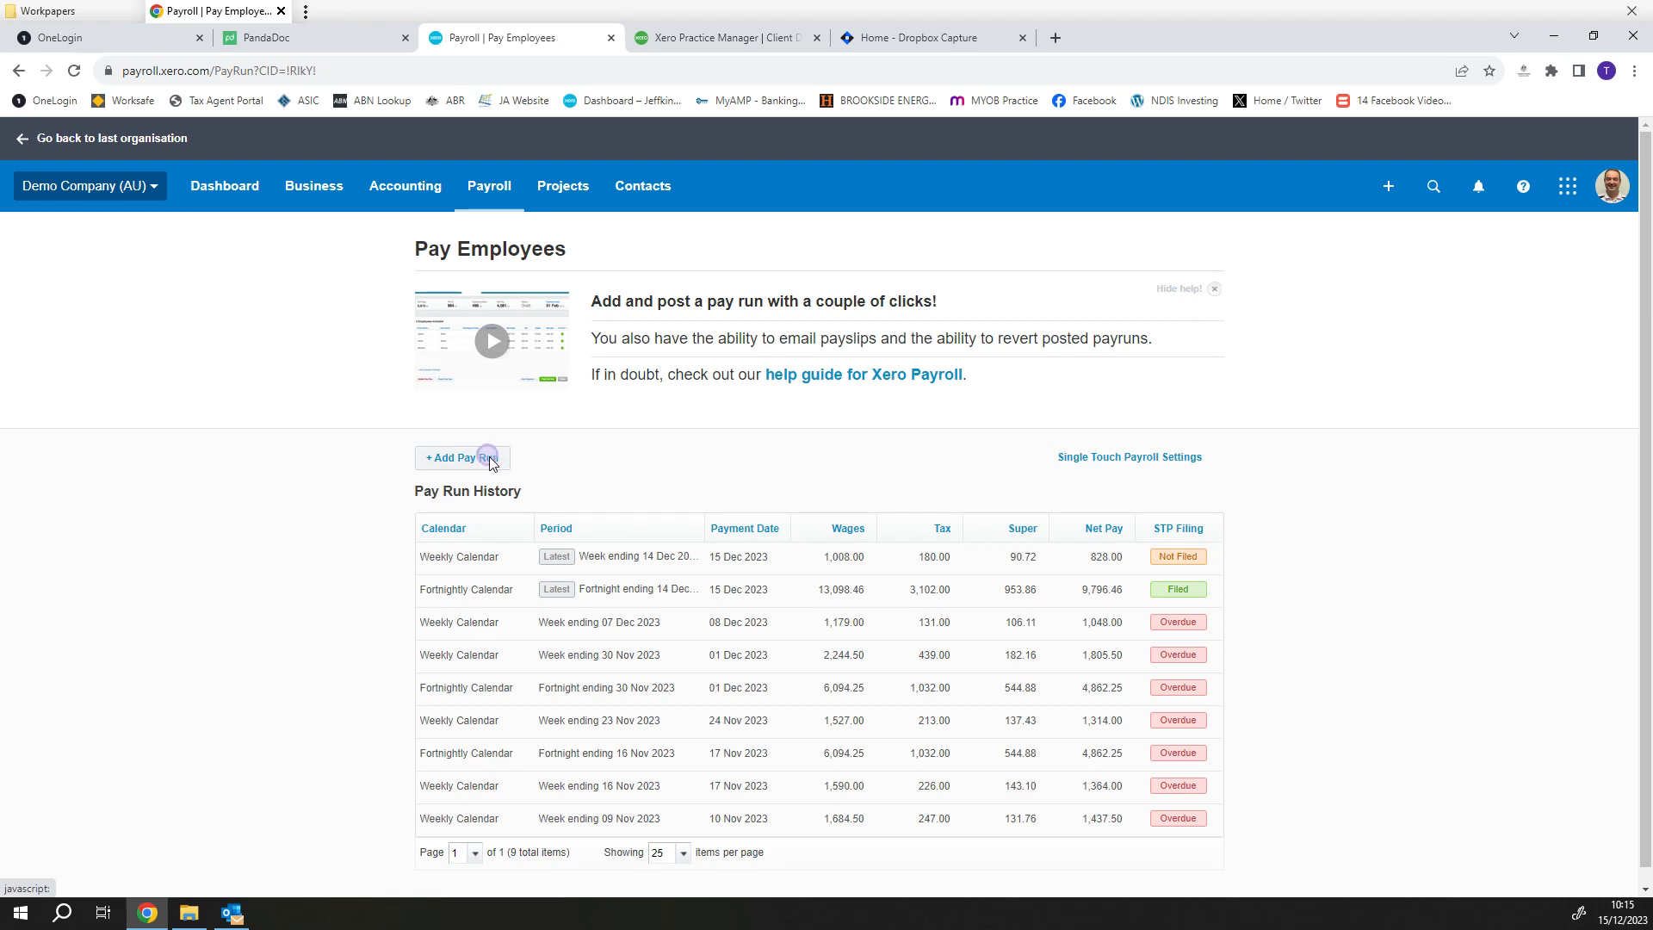
pyautogui.click(487, 457)
pyautogui.click(942, 516)
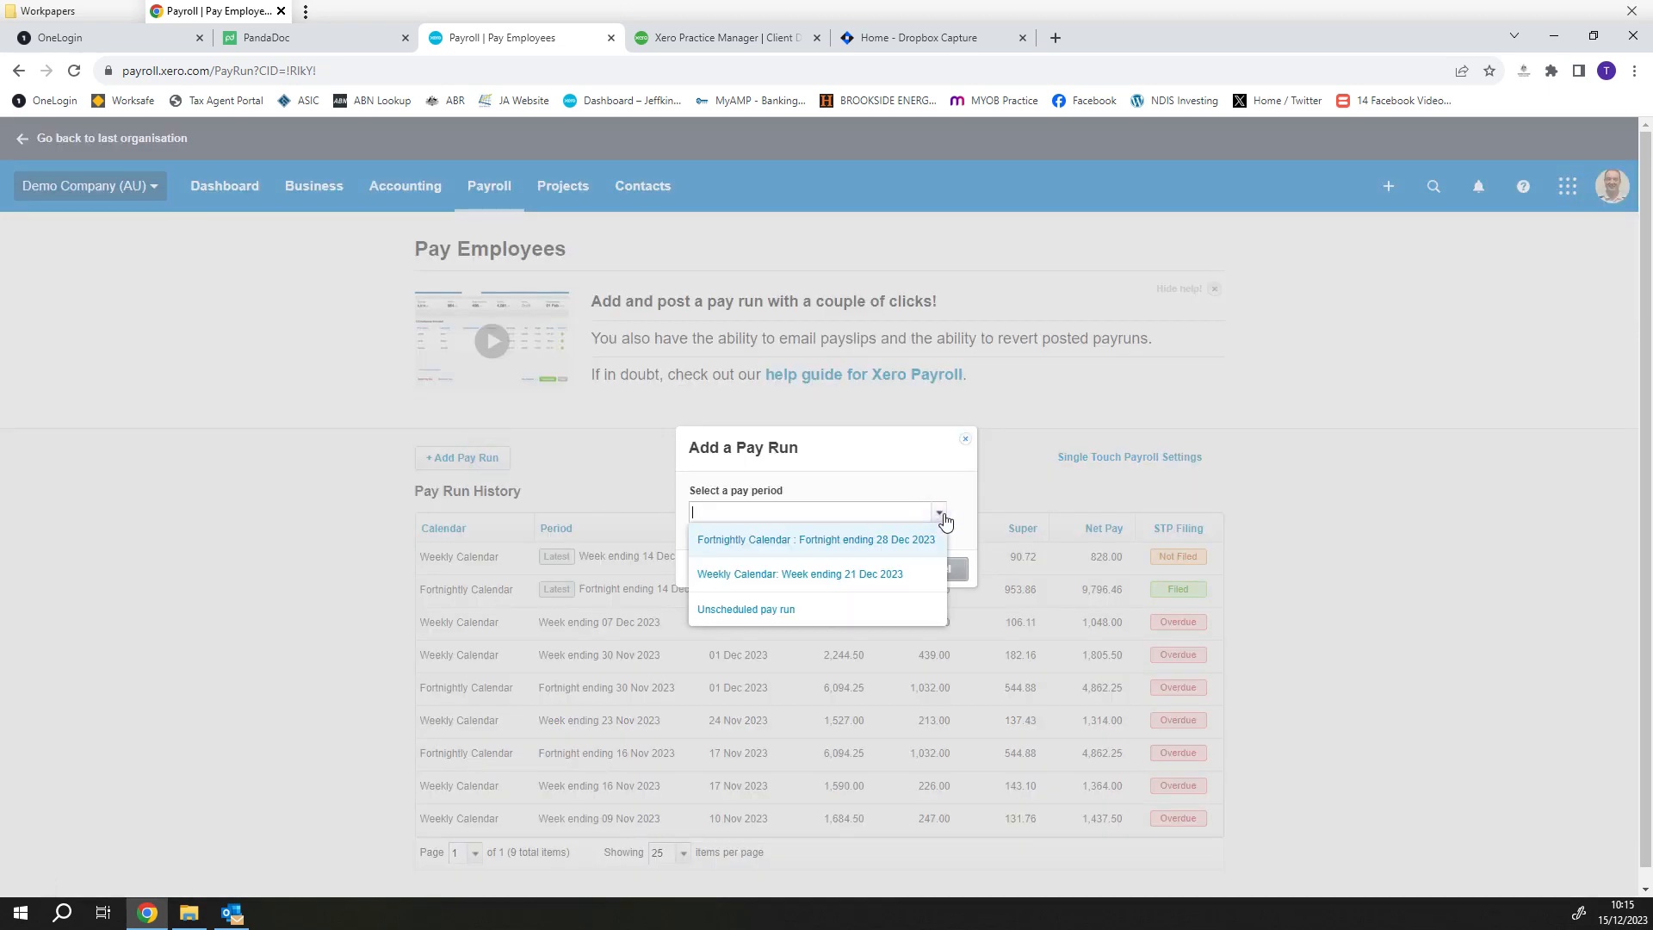
pyautogui.click(841, 574)
pyautogui.click(840, 570)
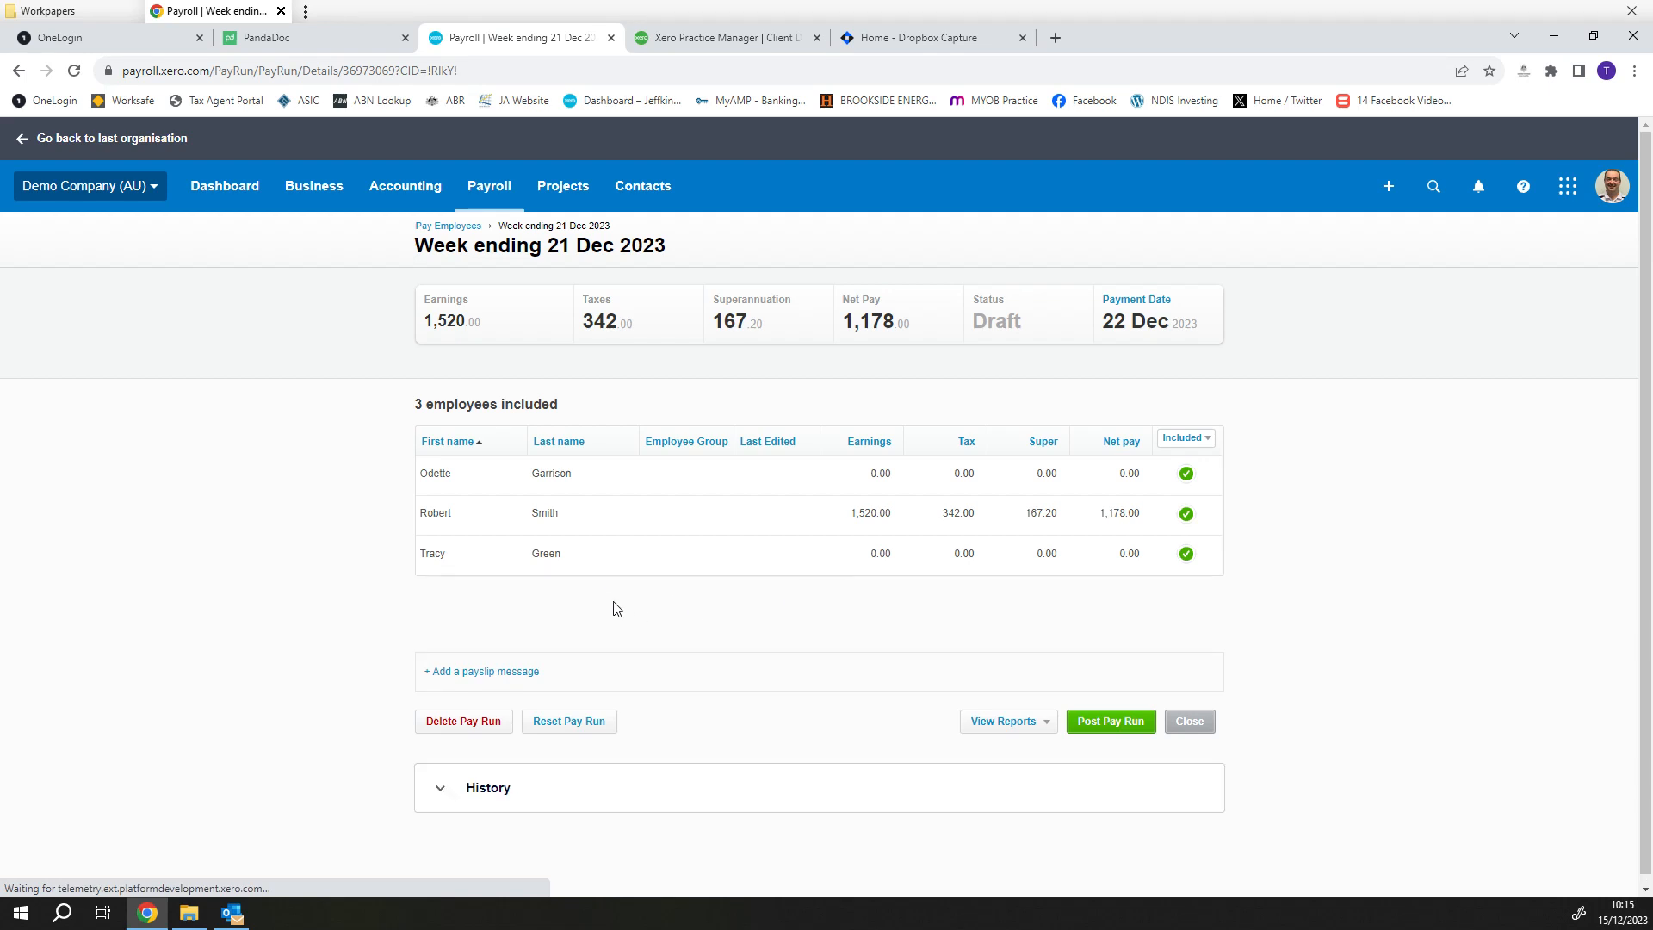
# Start setting a final pay on the last-listed employee's payslip, with a termination date of 19 Dec 2023
pyautogui.click(596, 562)
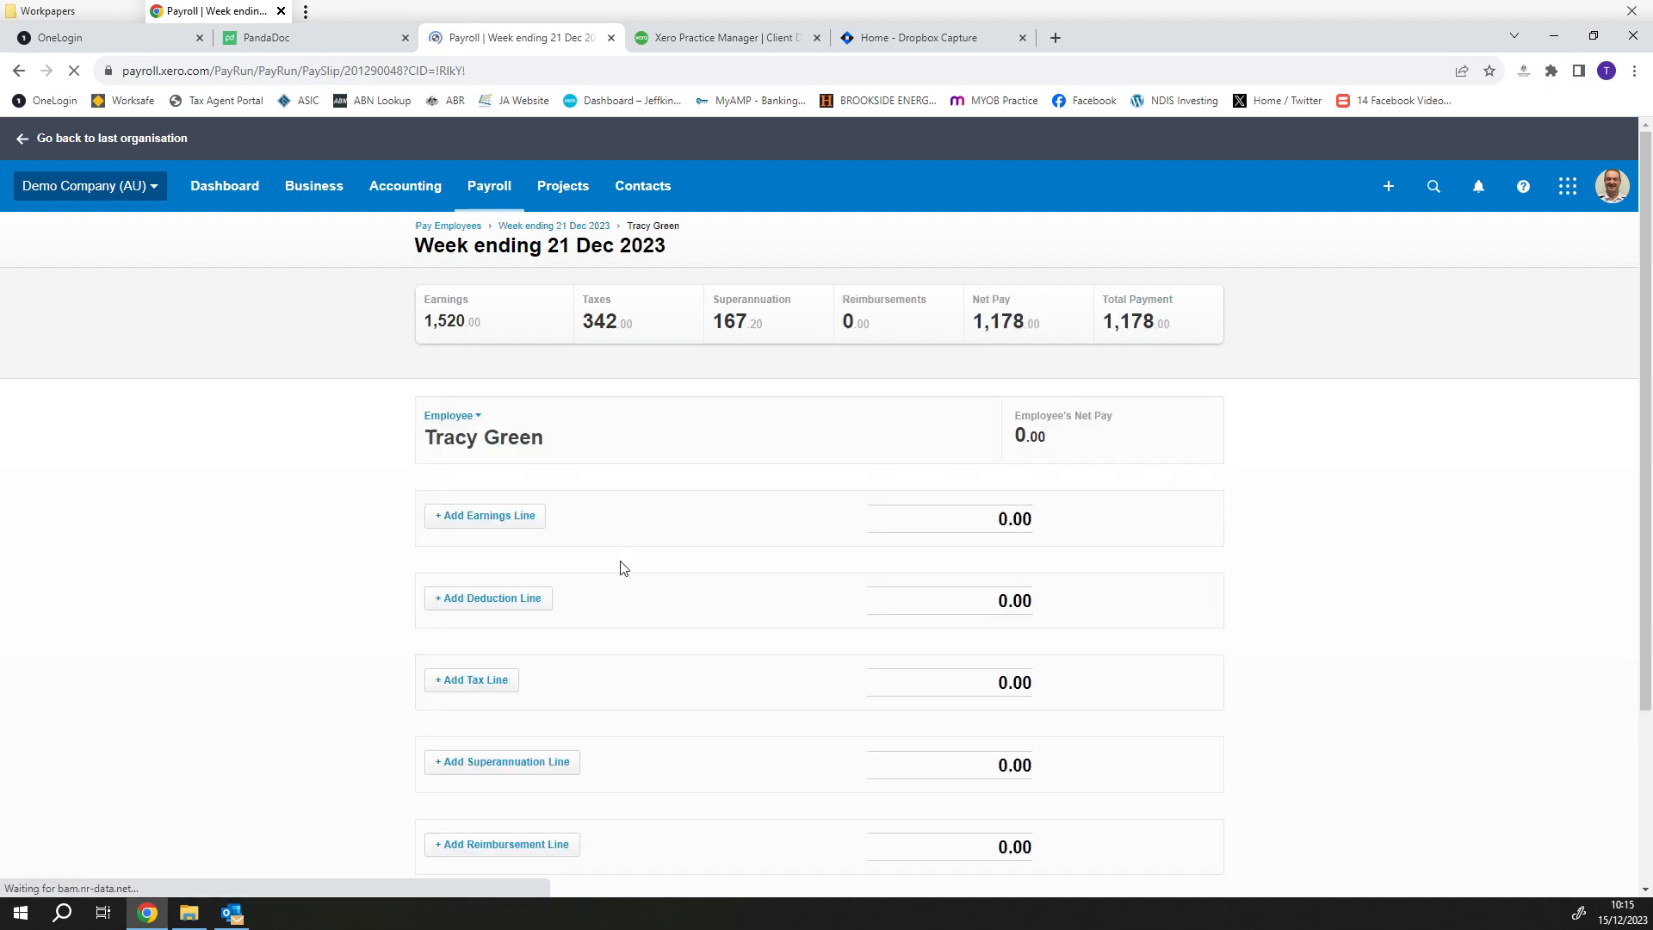
pyautogui.scroll(-7, 672, 576)
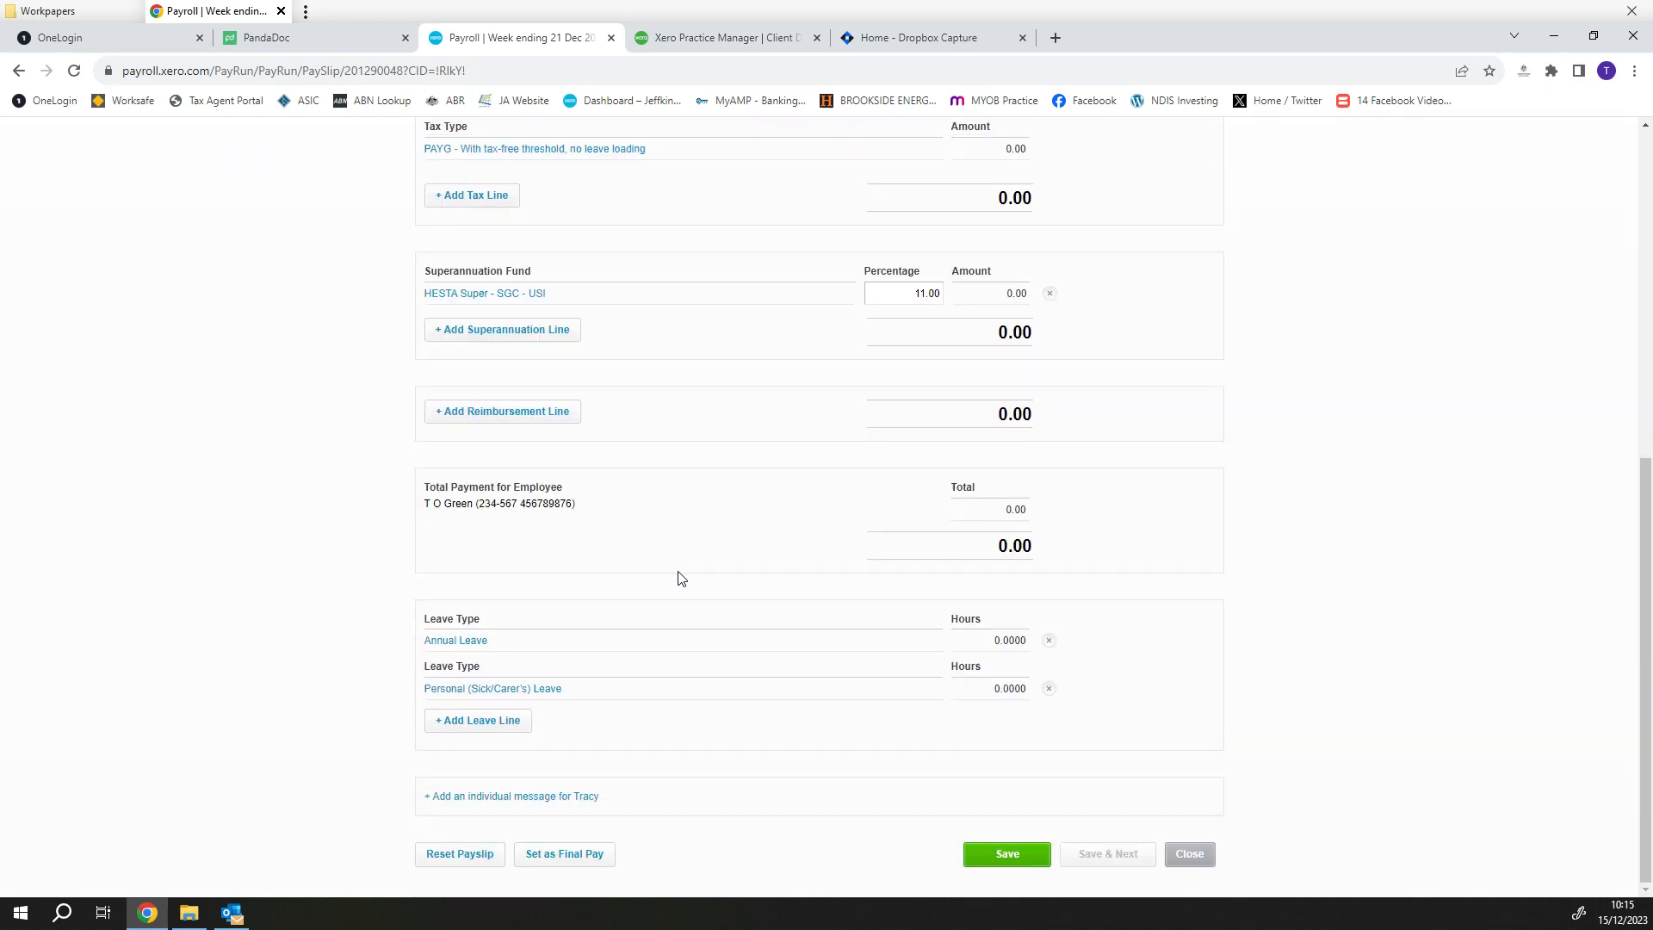
pyautogui.click(577, 857)
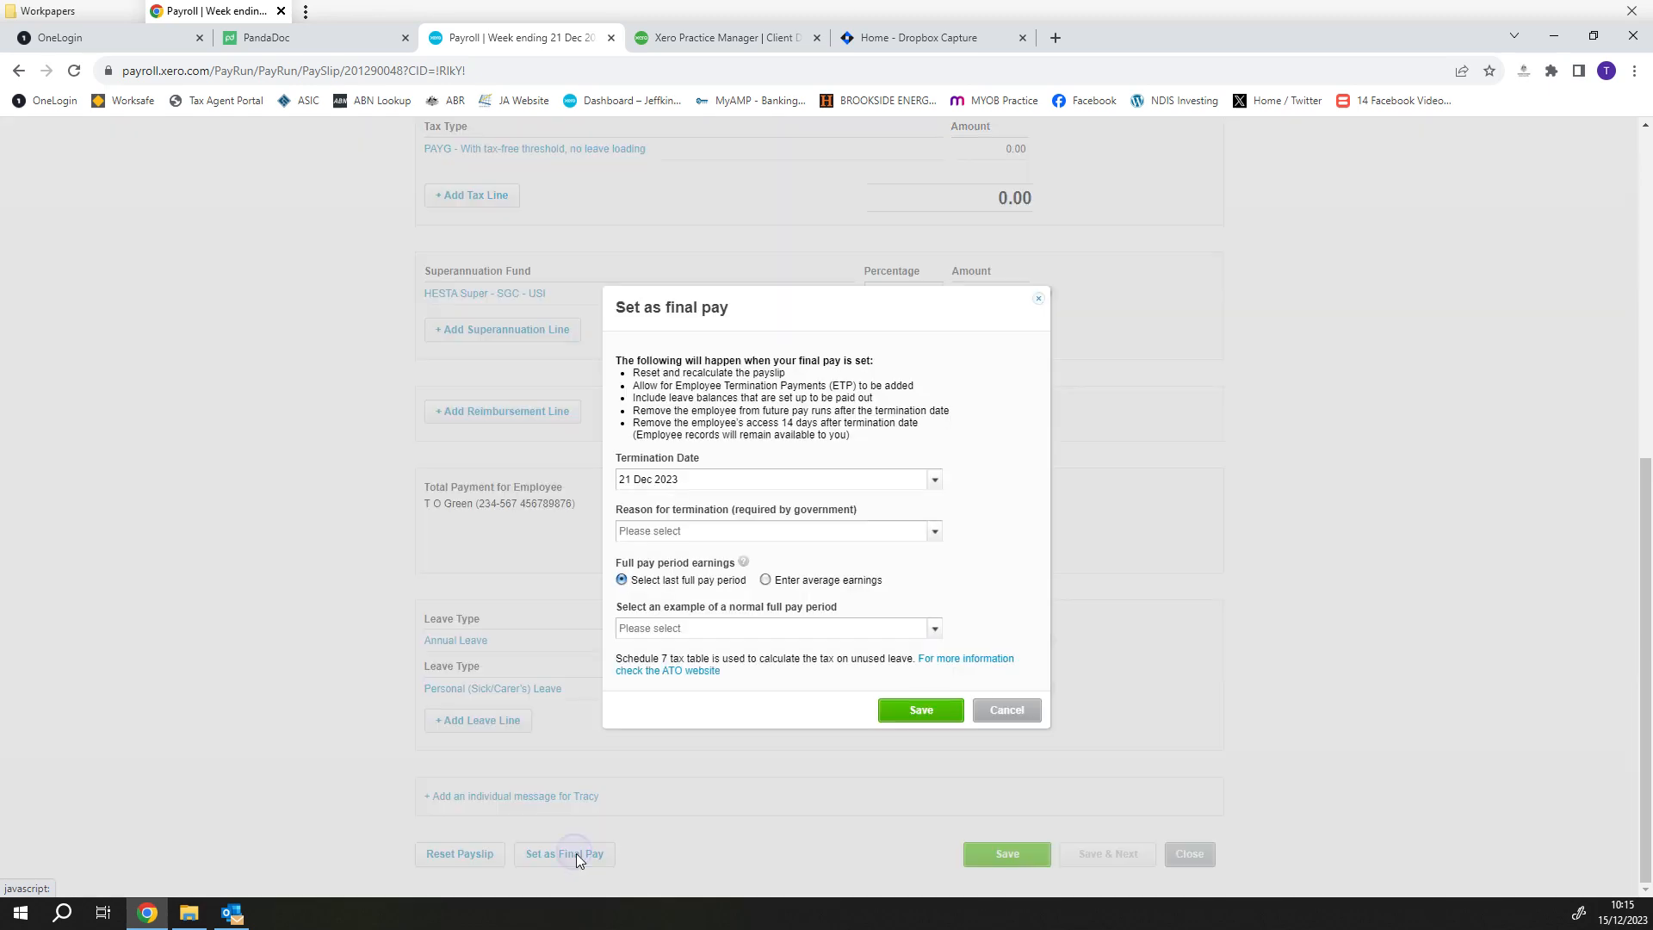
pyautogui.click(934, 479)
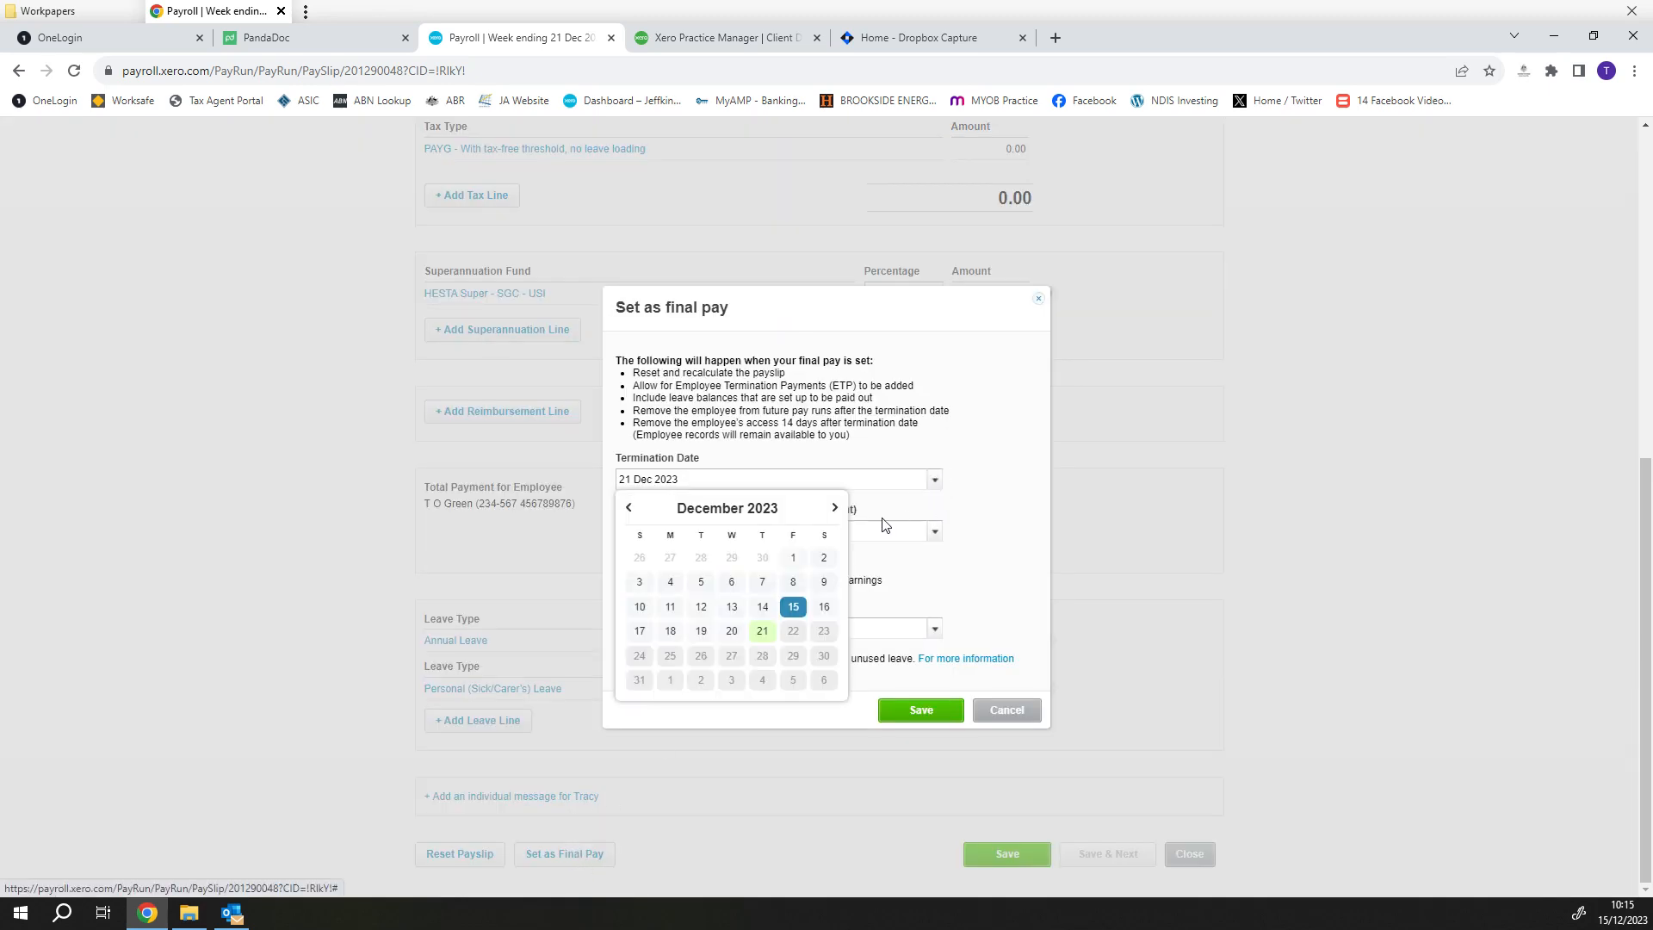
pyautogui.click(701, 632)
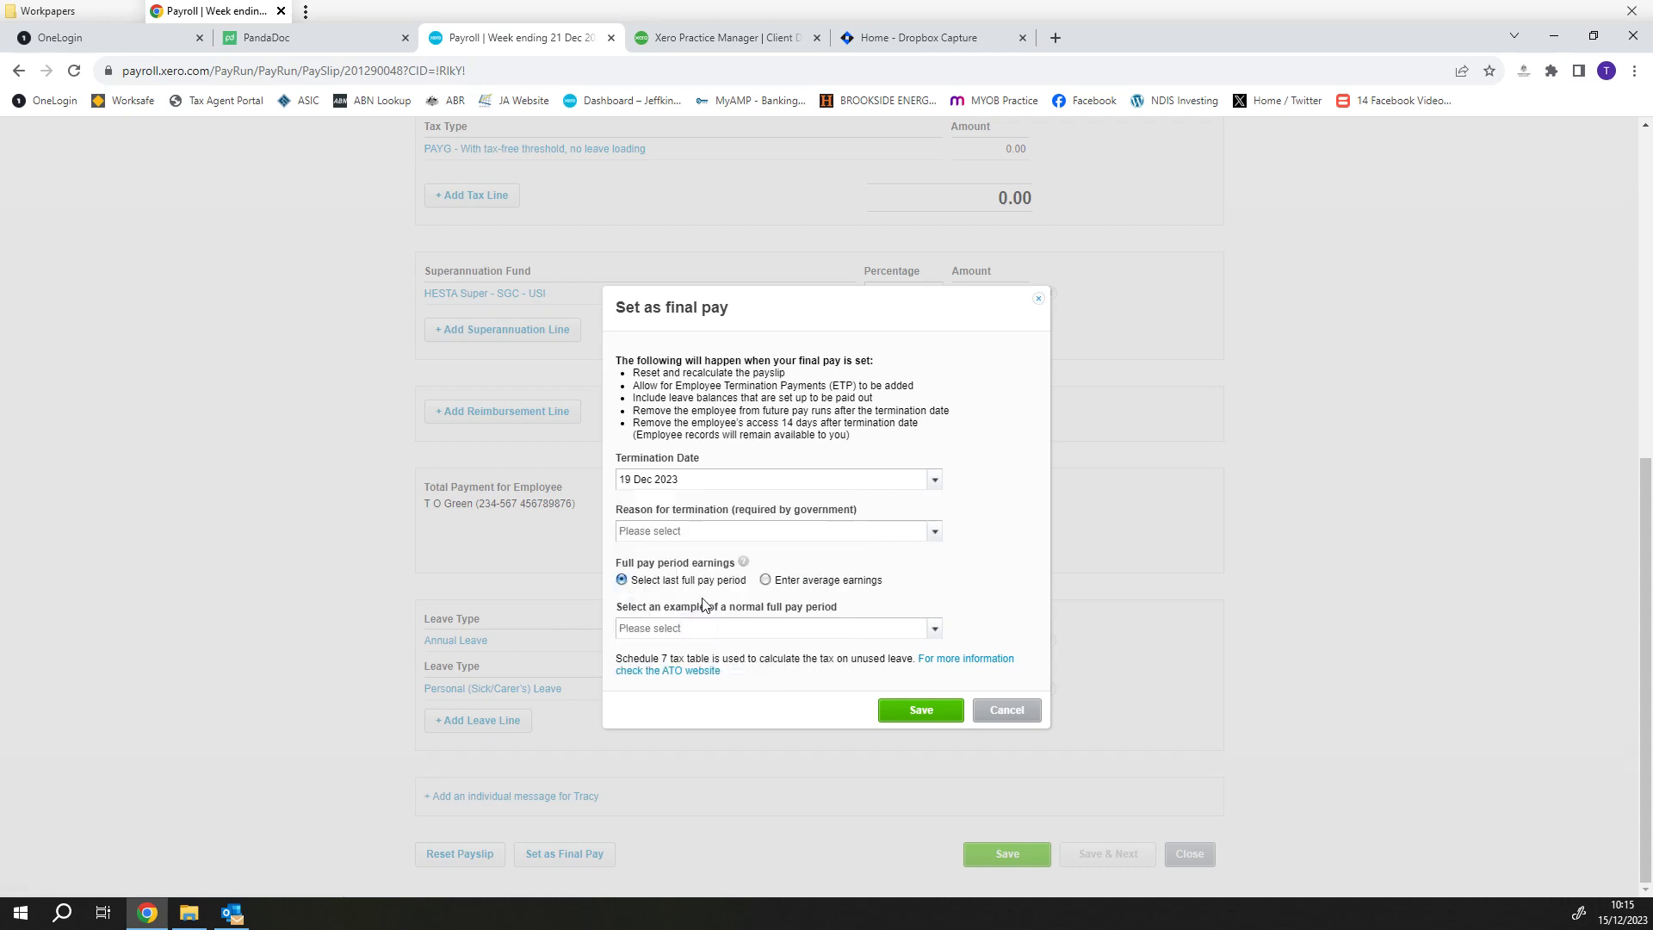
# Choose Voluntary cessation as the termination reason and week ending 23 Nov 2023 as the normal full pay period, and save the final pay
pyautogui.click(935, 531)
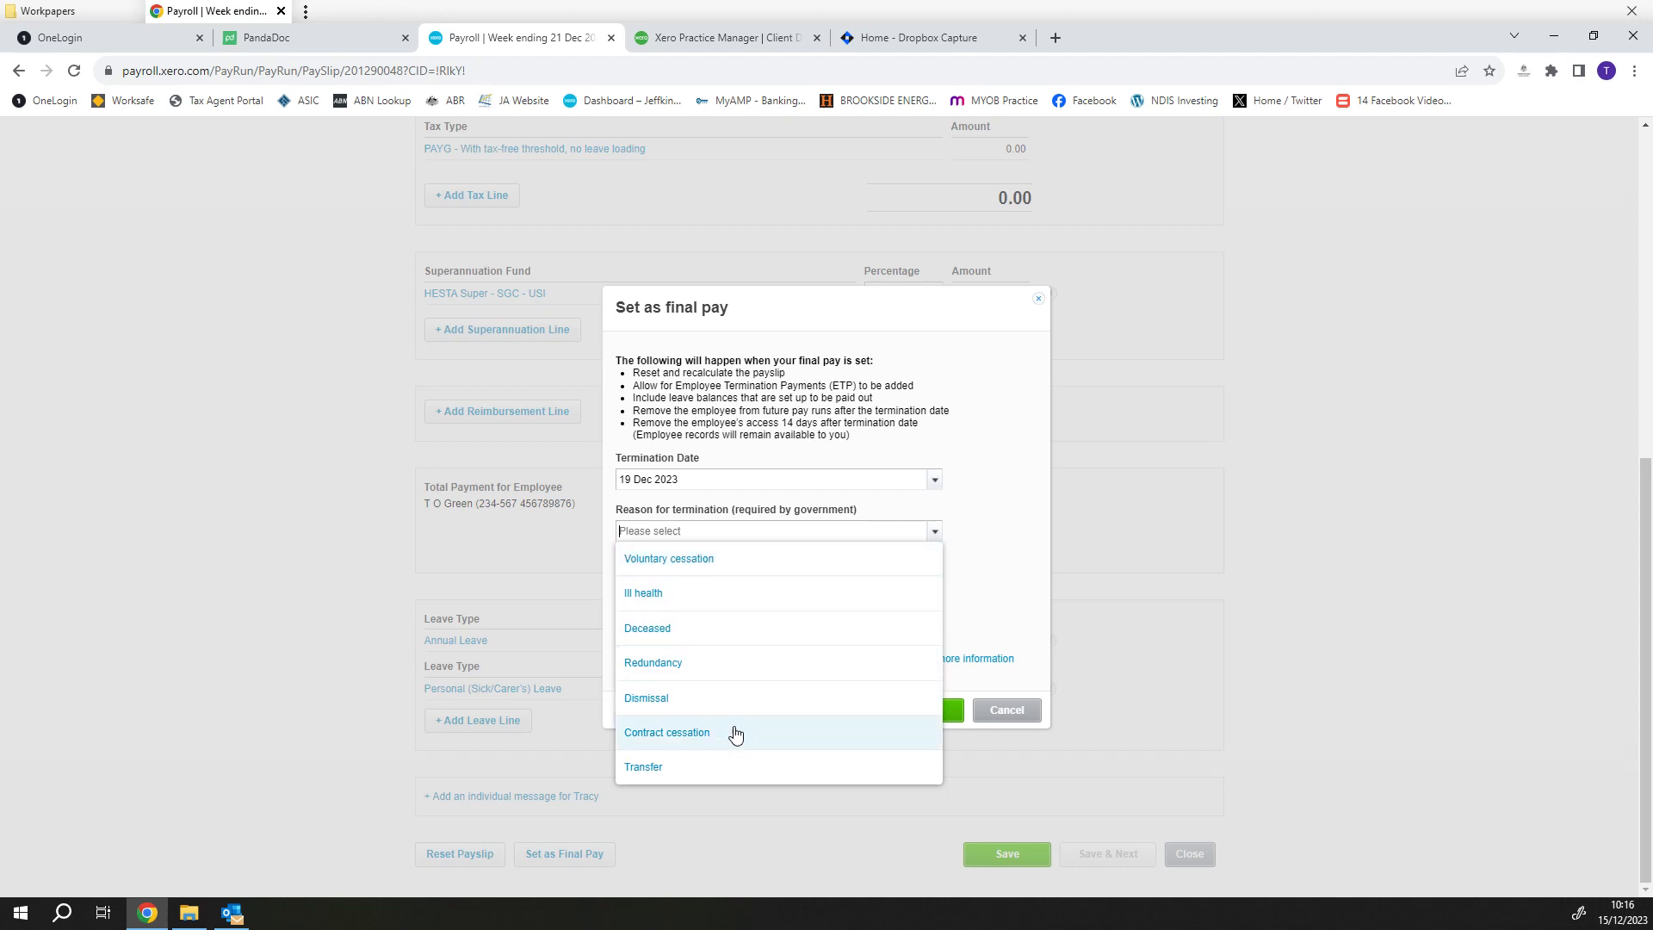
pyautogui.click(736, 560)
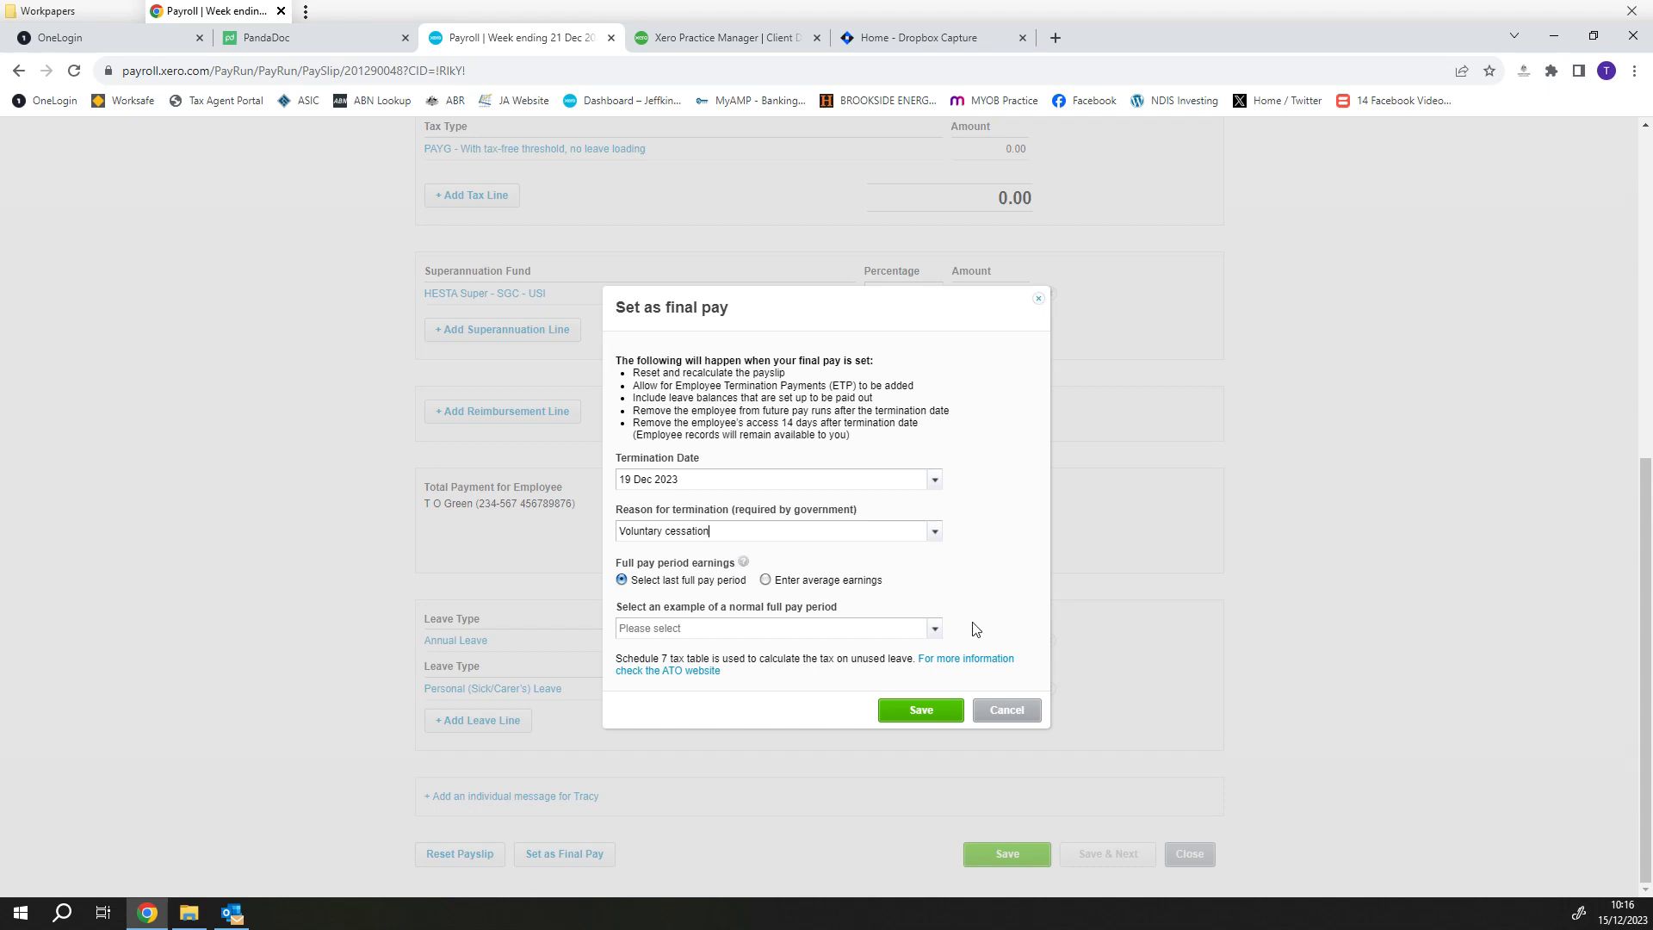
pyautogui.click(934, 631)
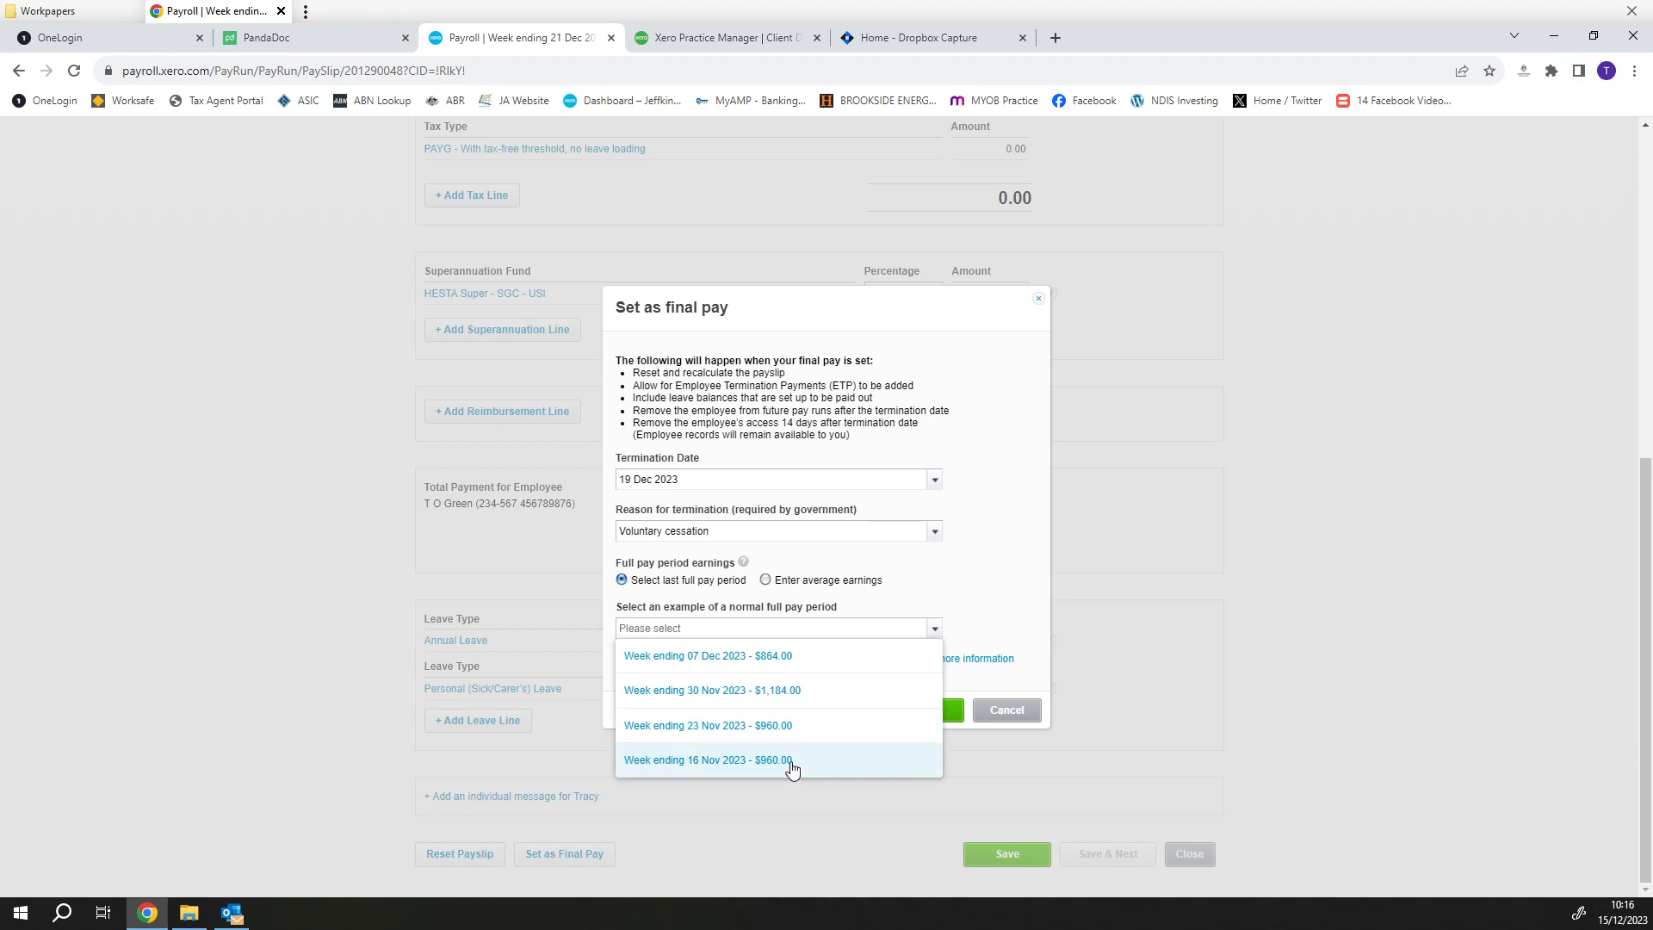
pyautogui.click(783, 731)
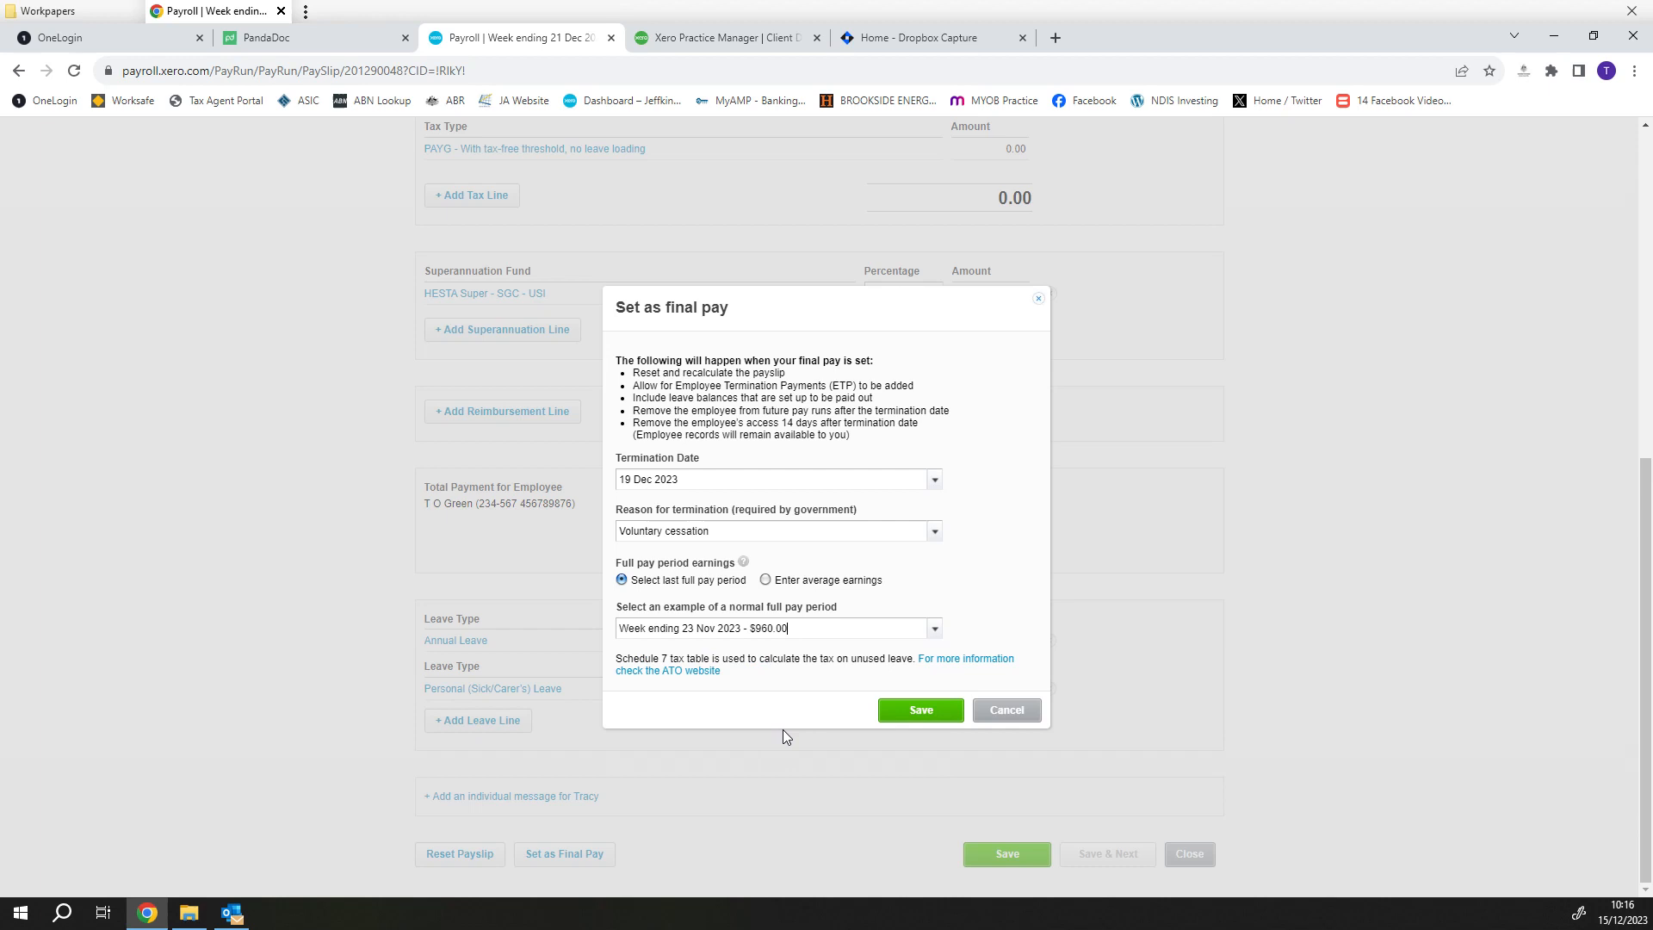
pyautogui.click(921, 710)
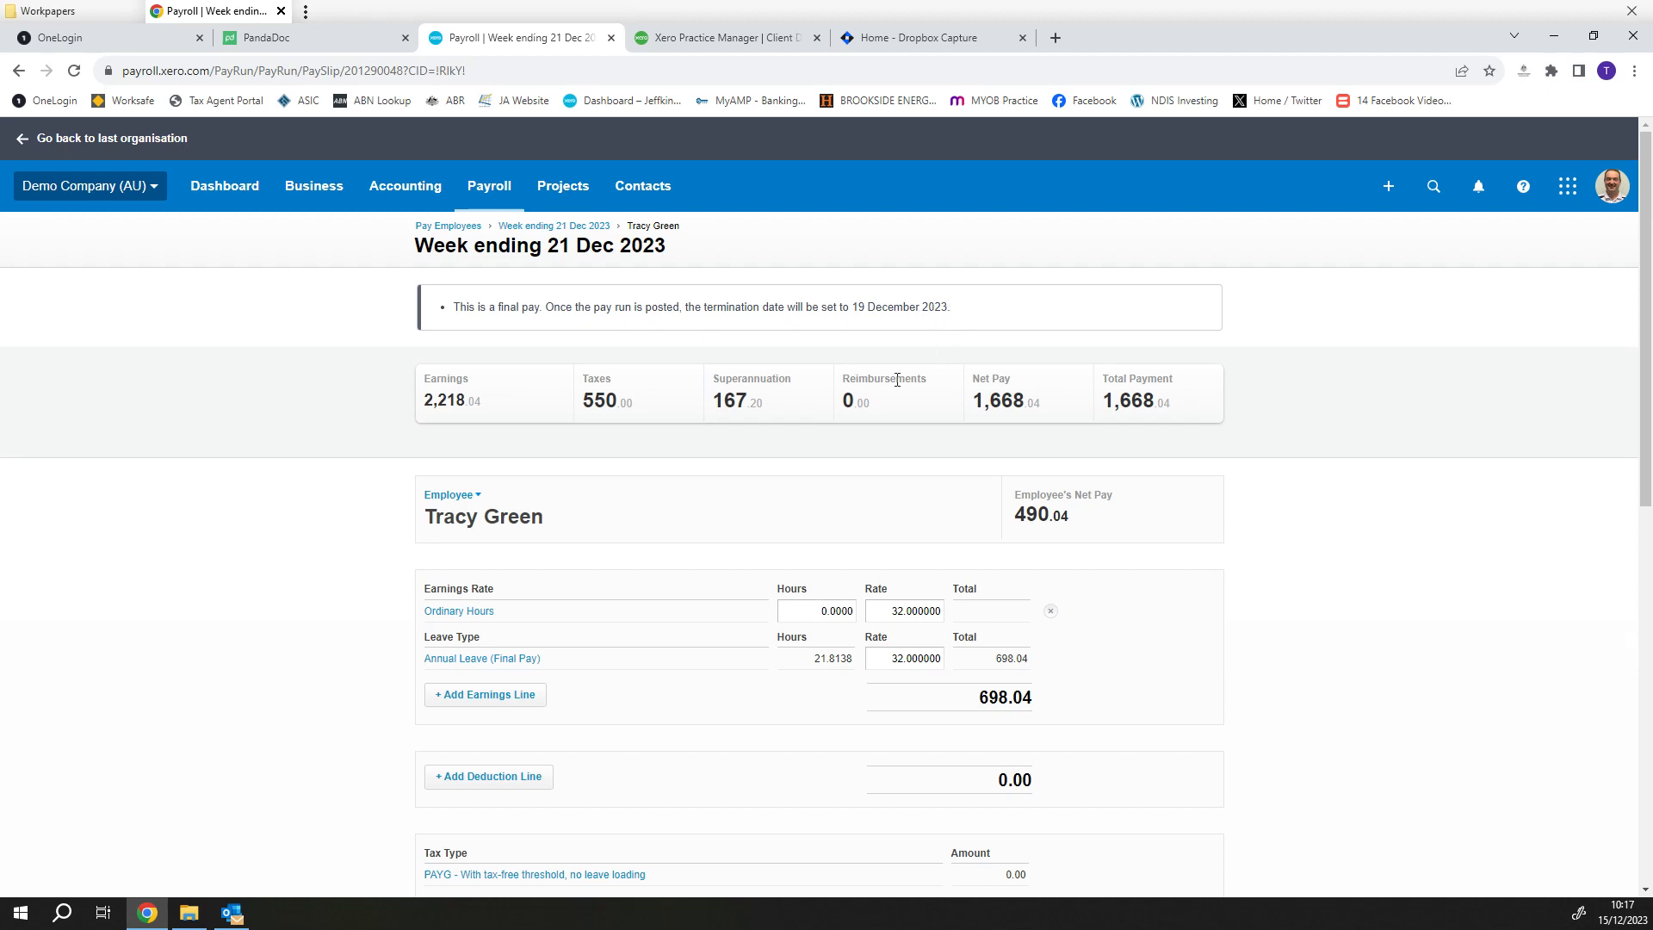
# Set the Ordinary Hours earnings line on the final payslip to 18 hours
pyautogui.scroll(-2, 789, 496)
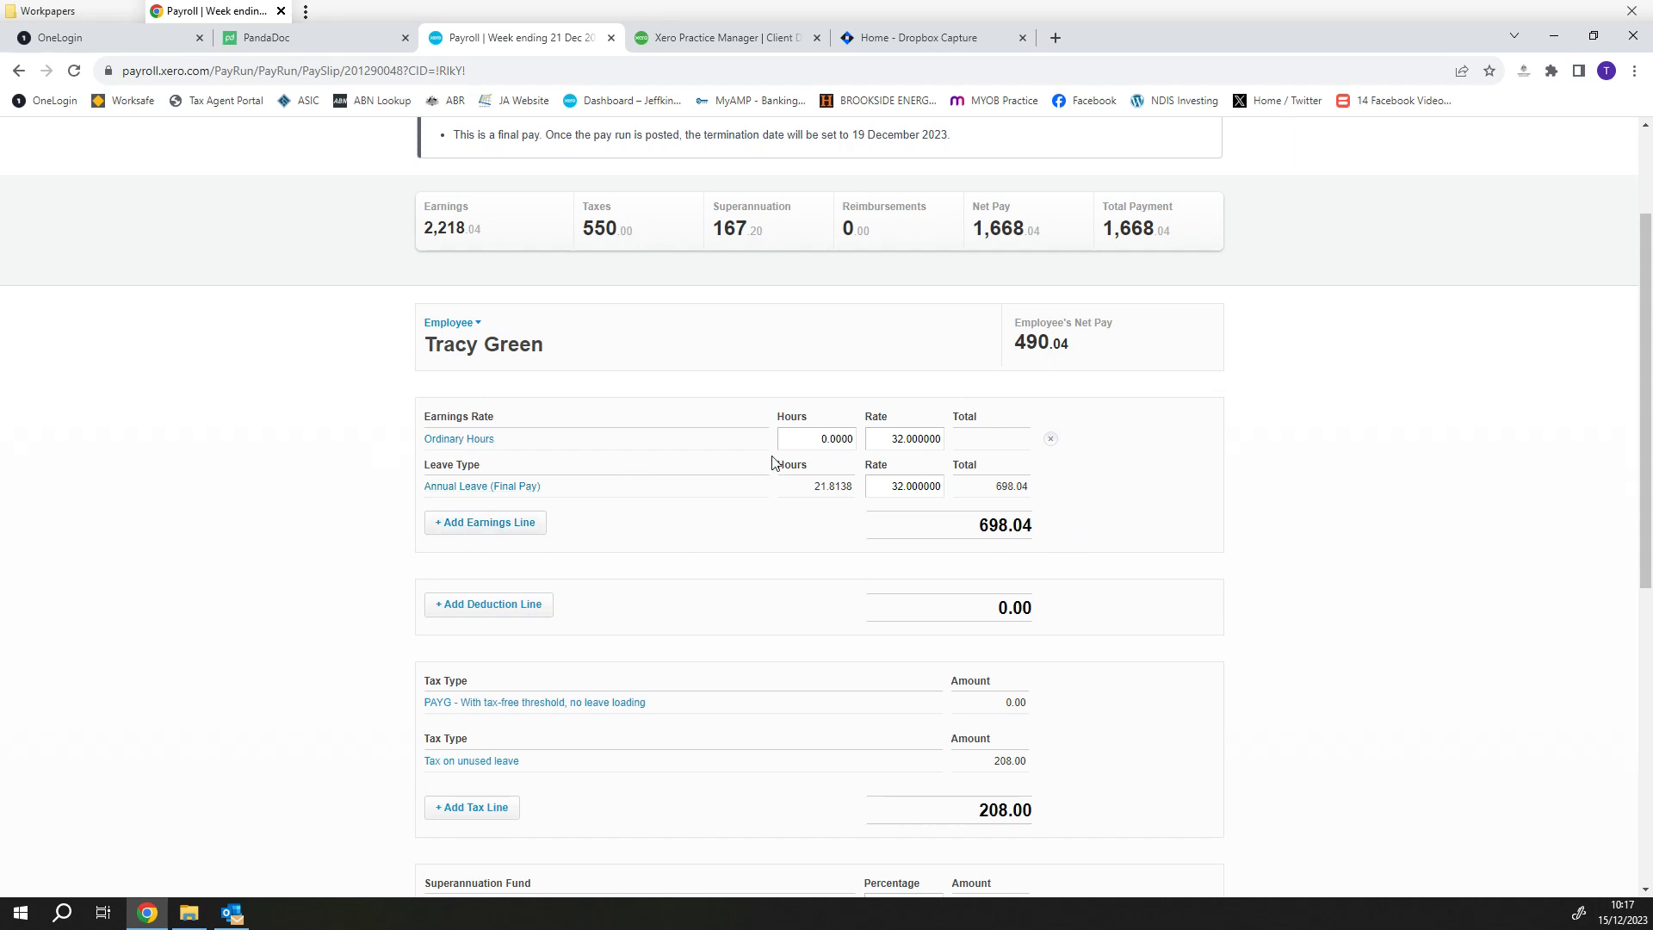
pyautogui.click(816, 440)
pyautogui.write('18')
pyautogui.press('Tab')
pyautogui.click(900, 445)
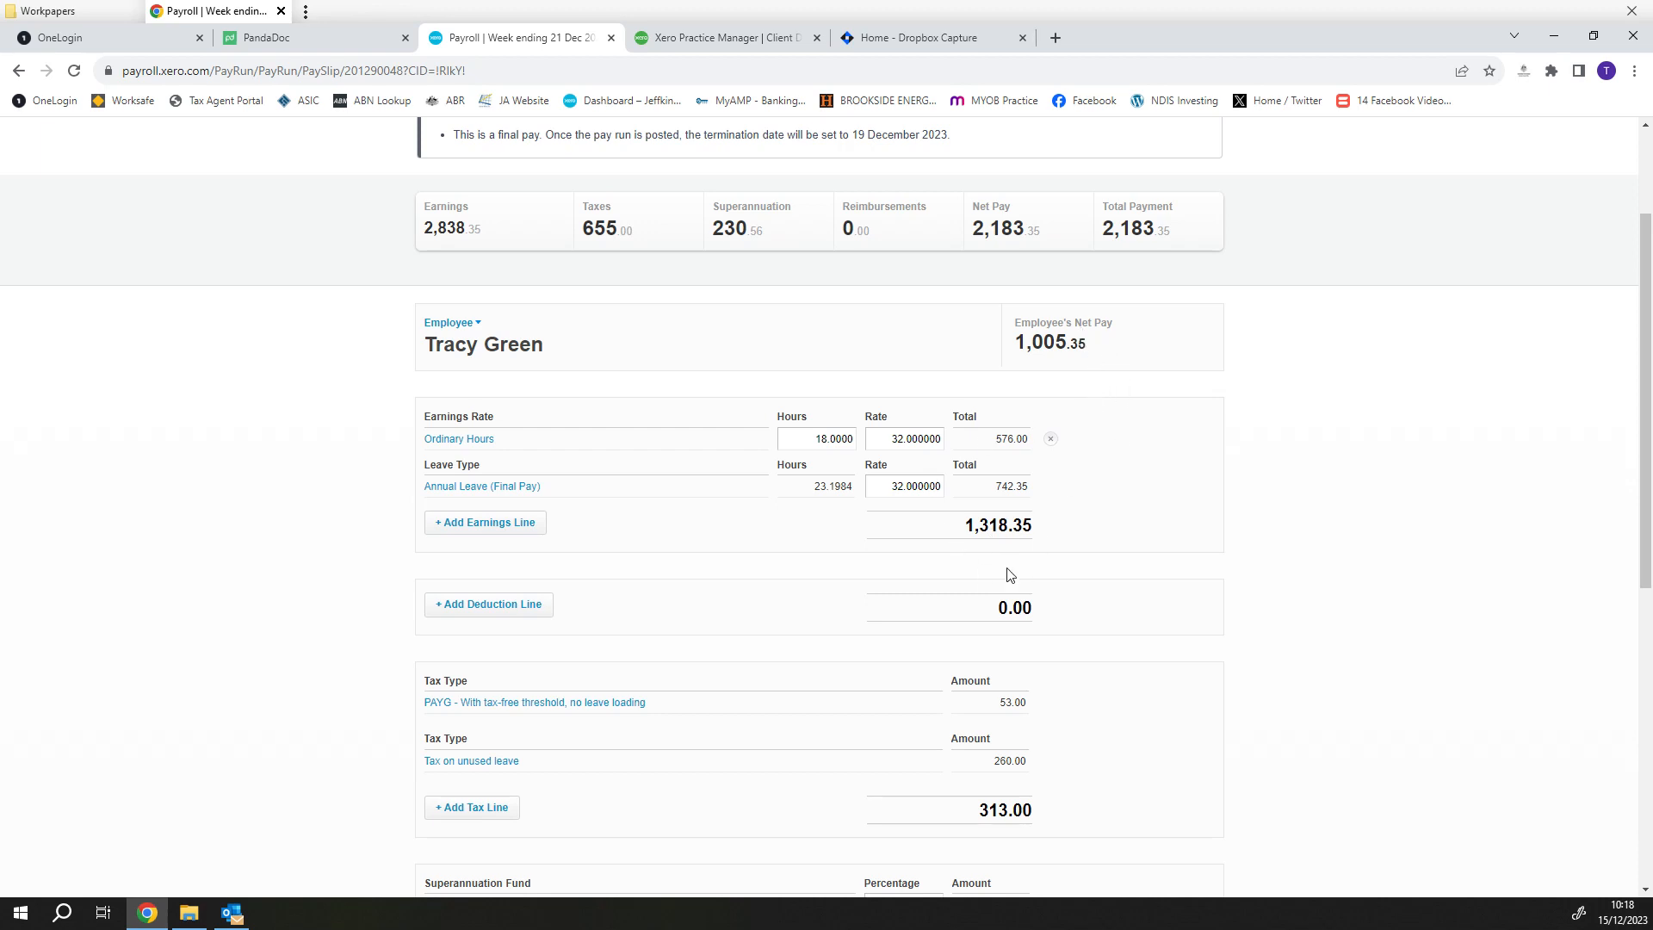
# Review the final payslip's earnings, tax, superannuation, total payment and leave lines
pyautogui.scroll(-2, 1098, 594)
pyautogui.scroll(-2, 1119, 616)
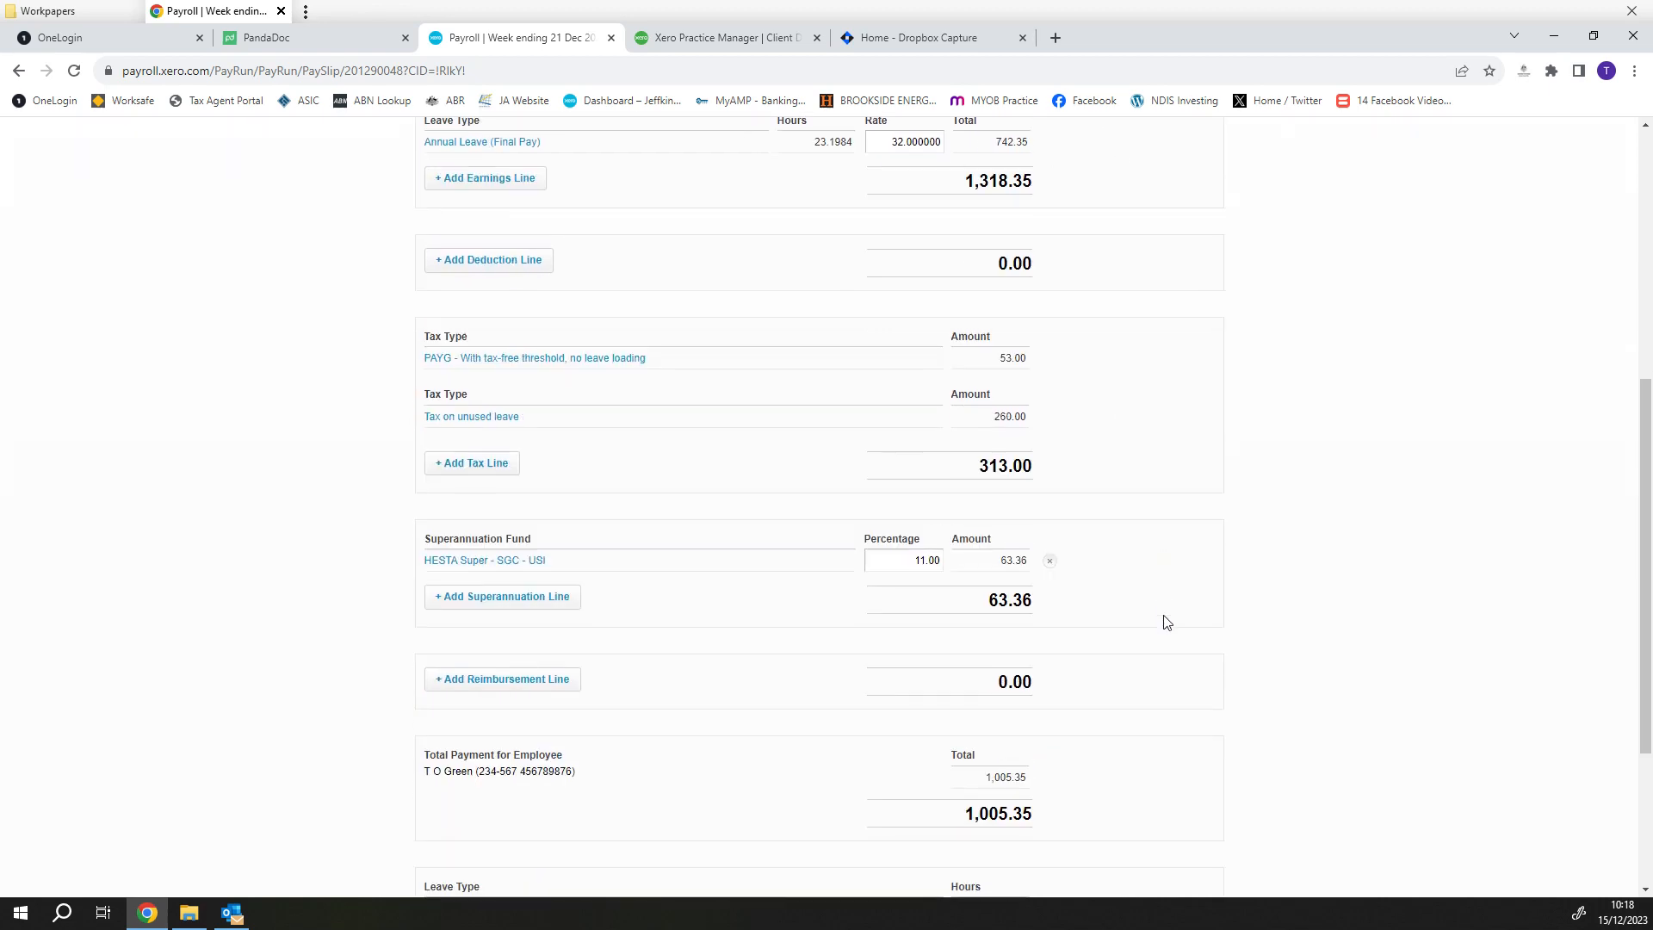
pyautogui.scroll(-1, 1114, 617)
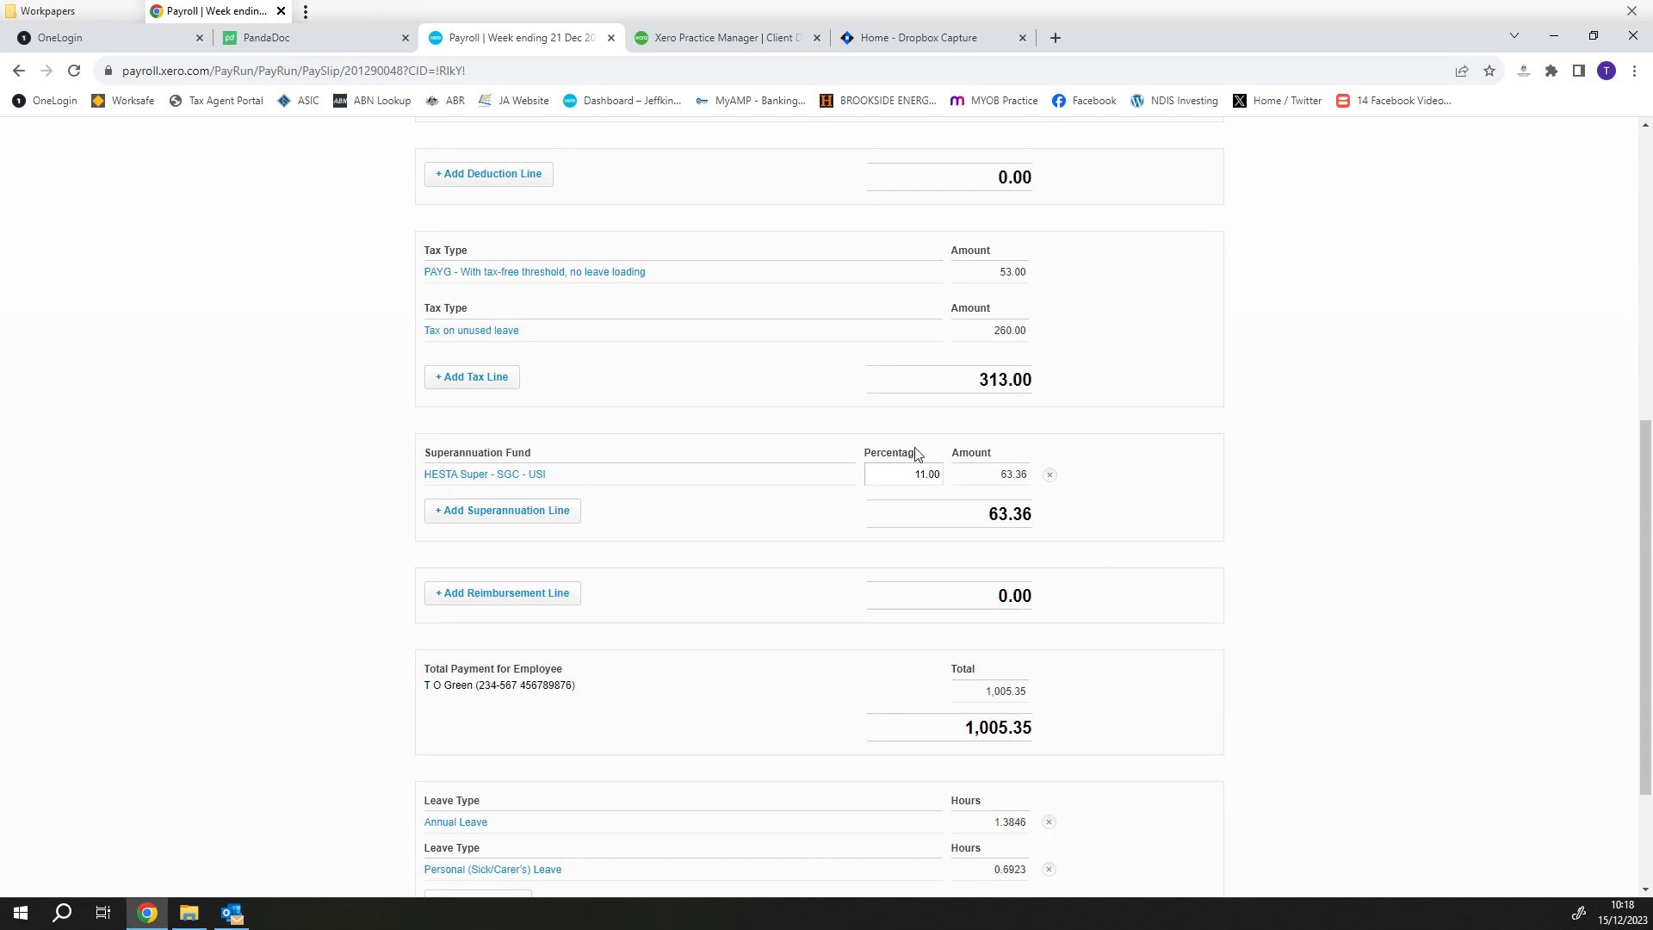
pyautogui.scroll(-1, 1159, 622)
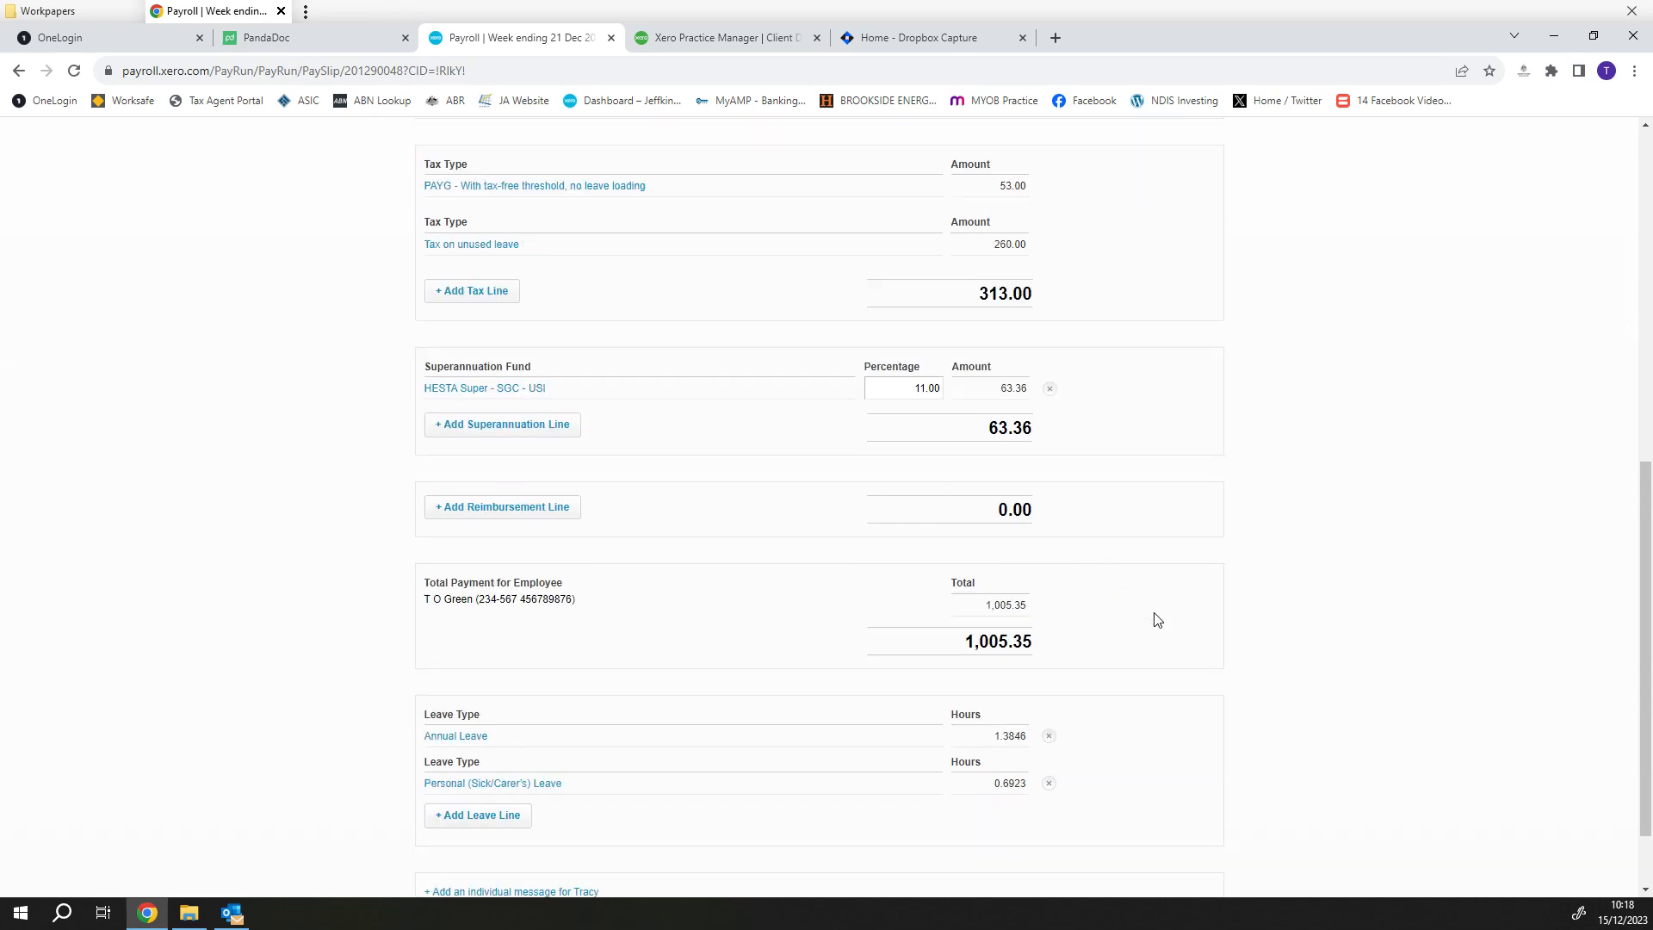
pyautogui.scroll(8, 1158, 621)
pyautogui.scroll(1, 1163, 625)
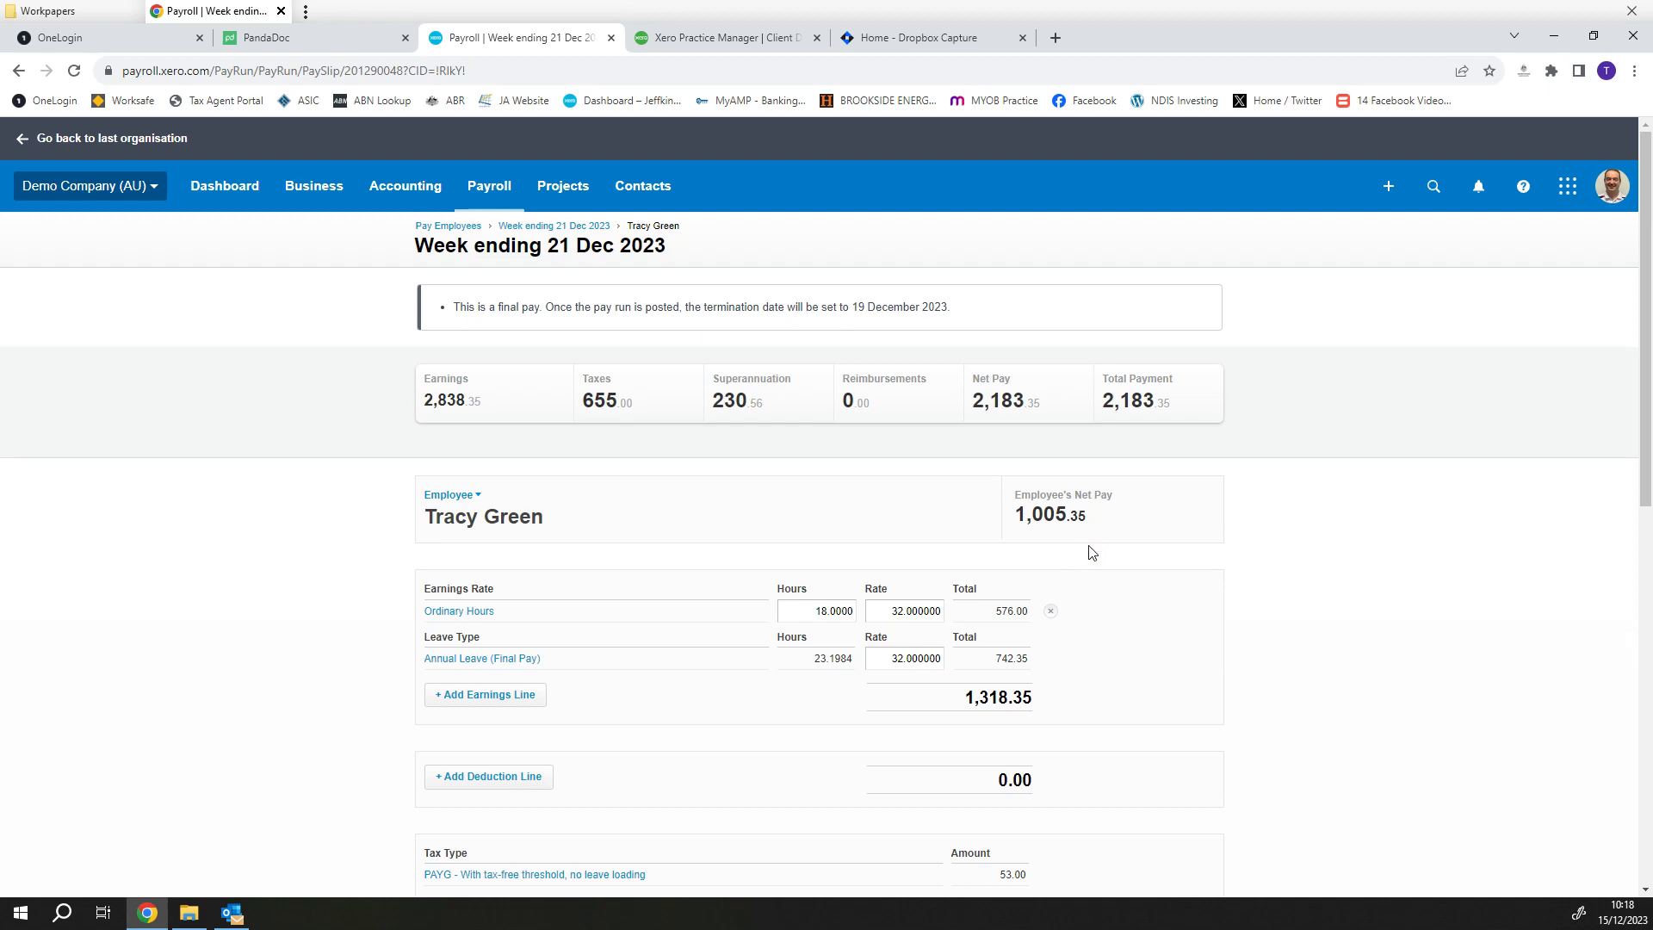
# Add an individual payslip message that greets the employee by first name and says "All annual leave accrued has been paid out as part of this pay."
pyautogui.scroll(-9, 1092, 552)
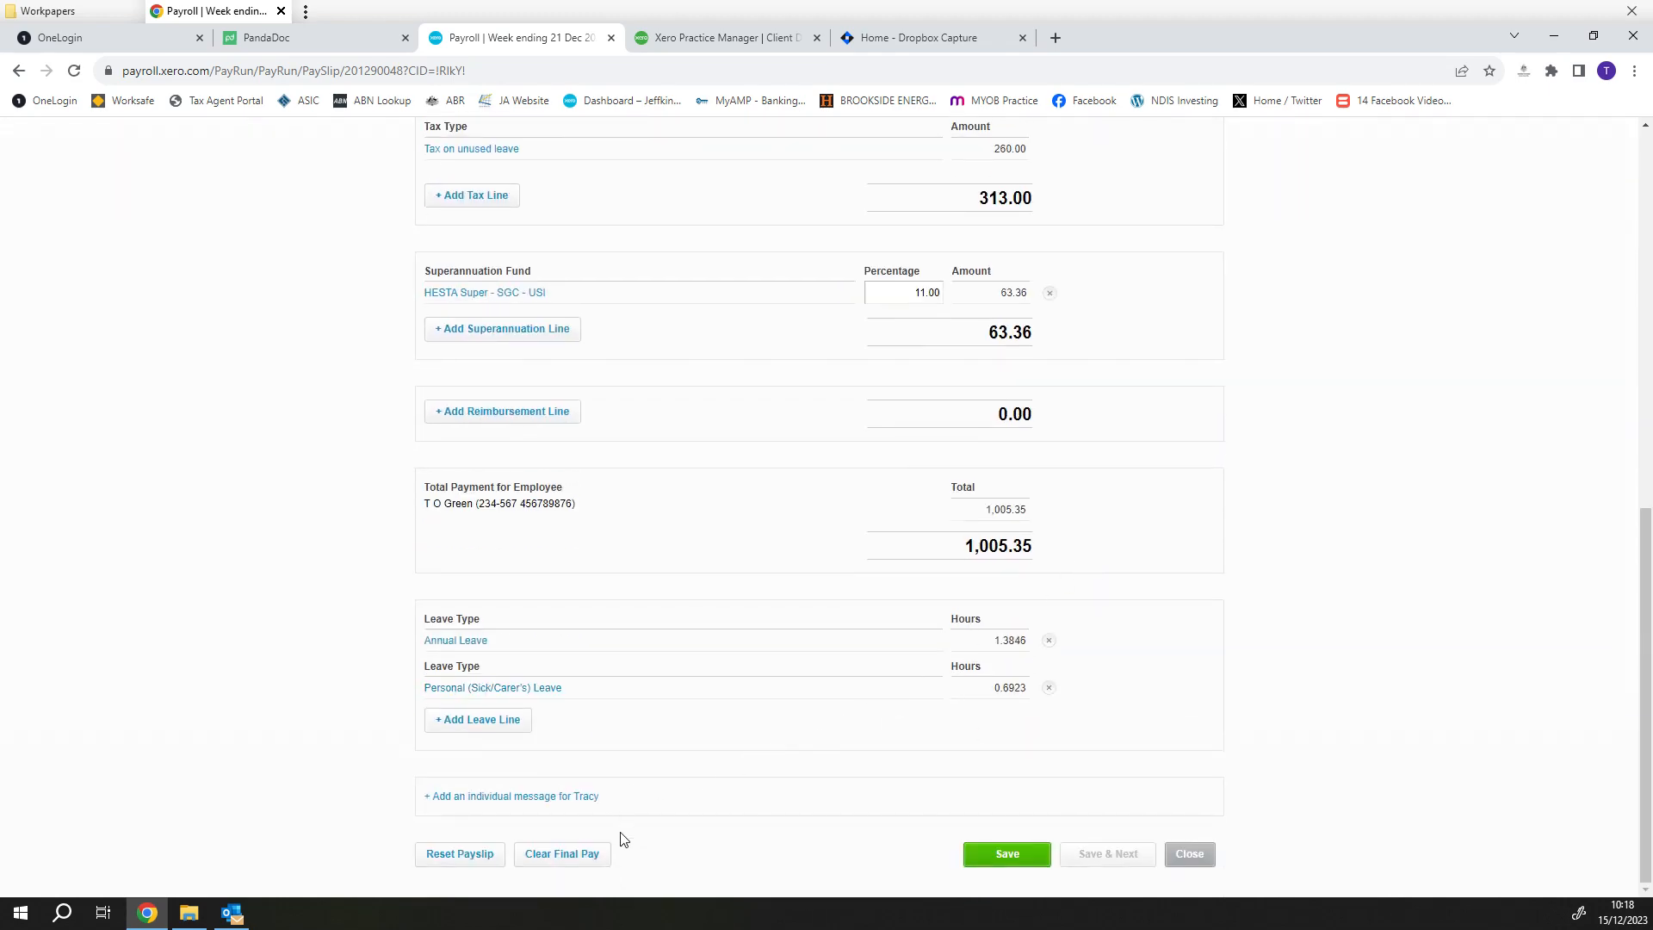
pyautogui.click(527, 798)
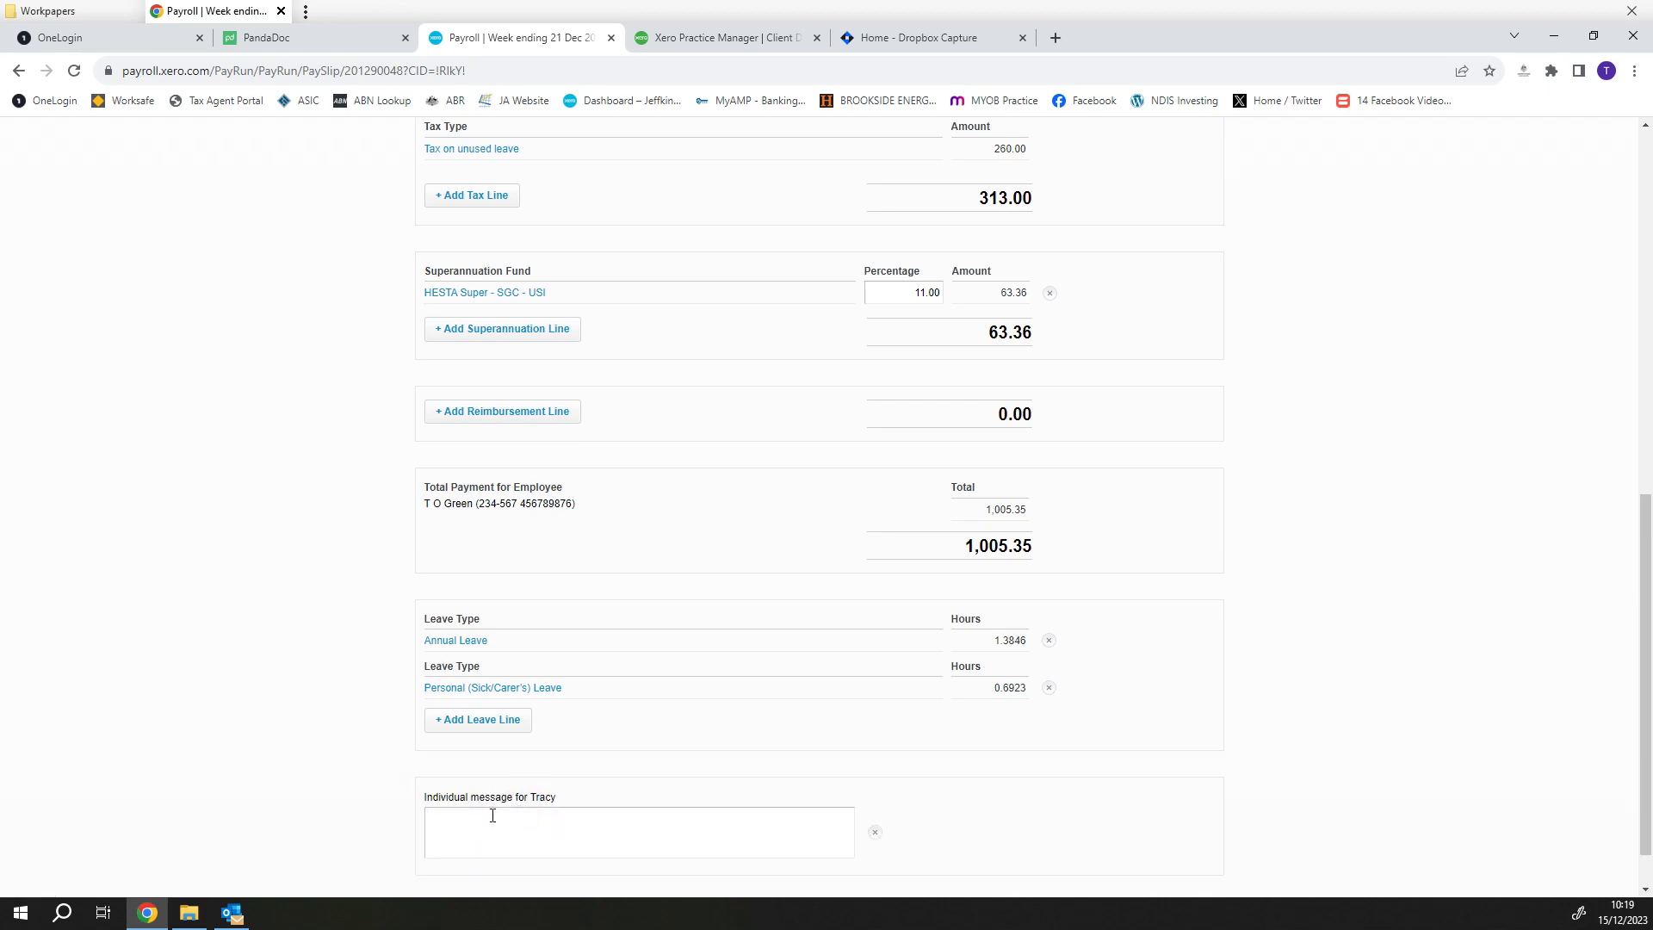
pyautogui.write('Hi Trac')
pyautogui.write('y,  ')
pyautogui.write('All a')
pyautogui.write('nnual leave ')
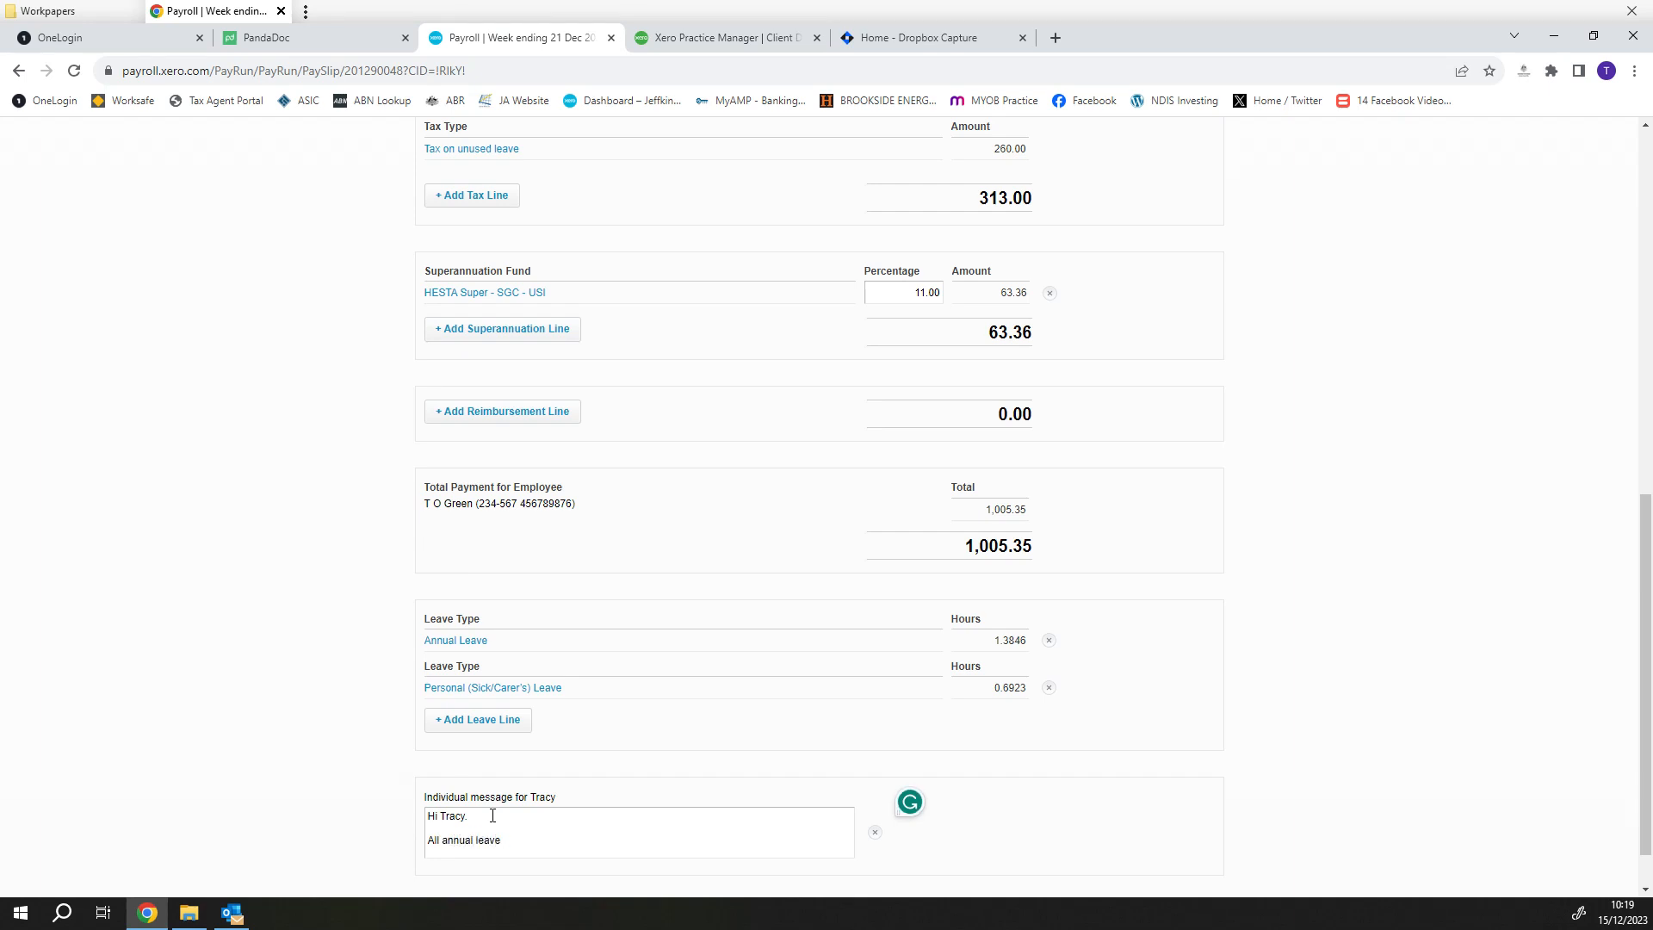
pyautogui.write('accrued has been paid out as part of this pay. Thi')
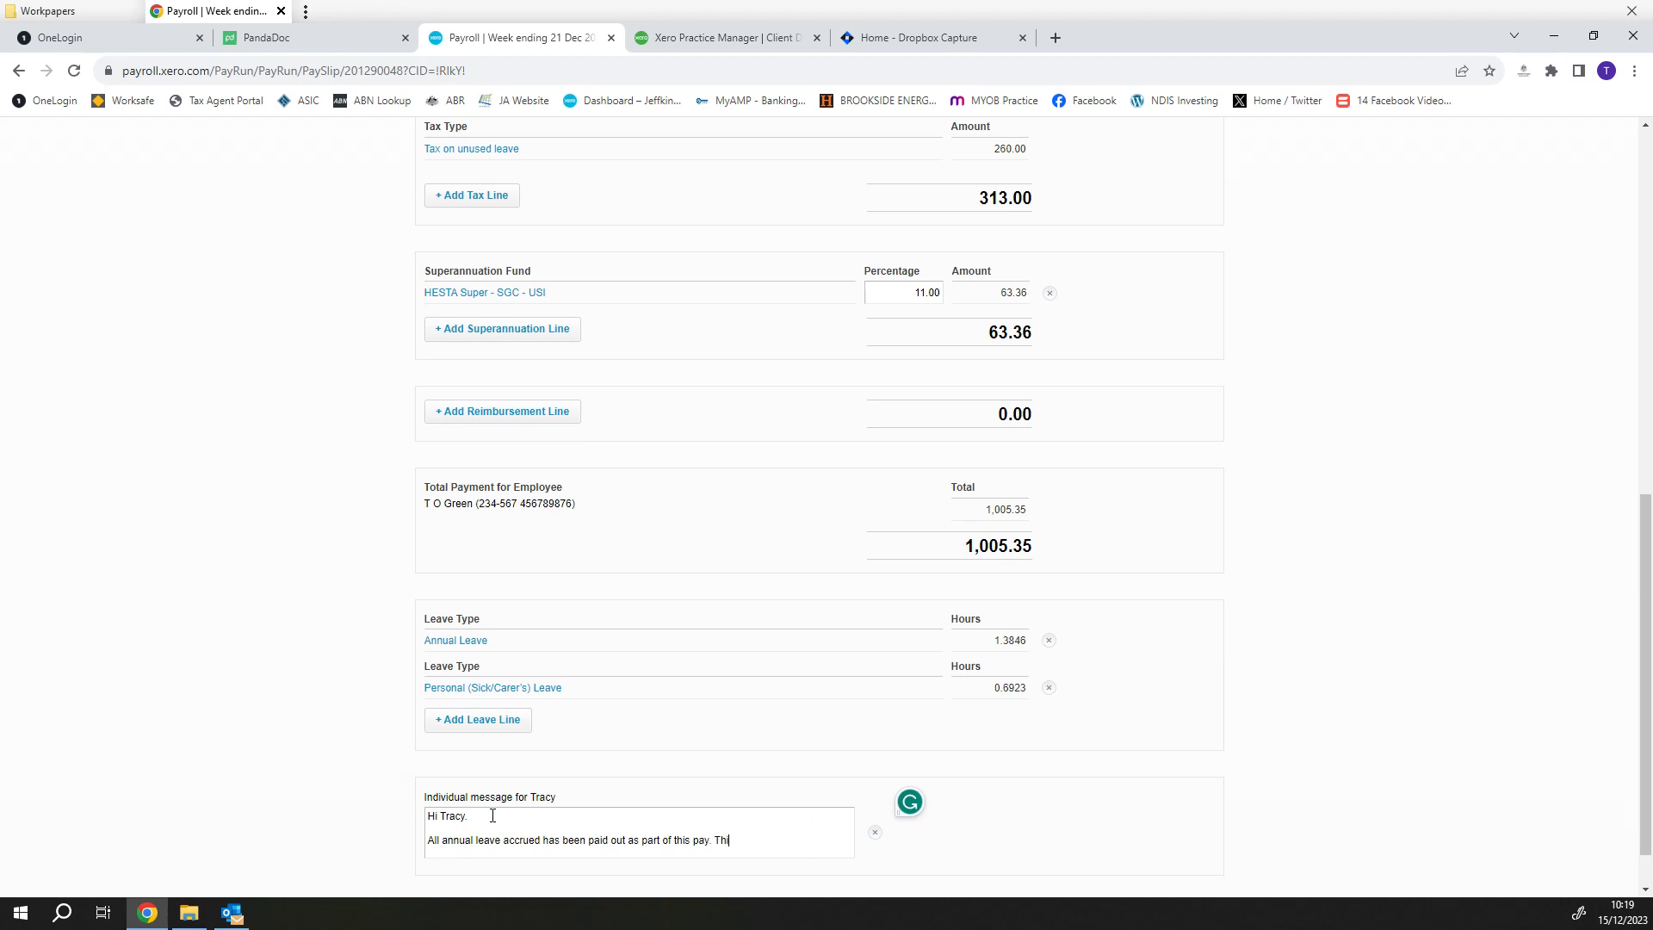
# Complete the message with "This pay is your final pay with the business." and a separate closing line "Thankyou"
pyautogui.write('s pay is your final pay with the business.')
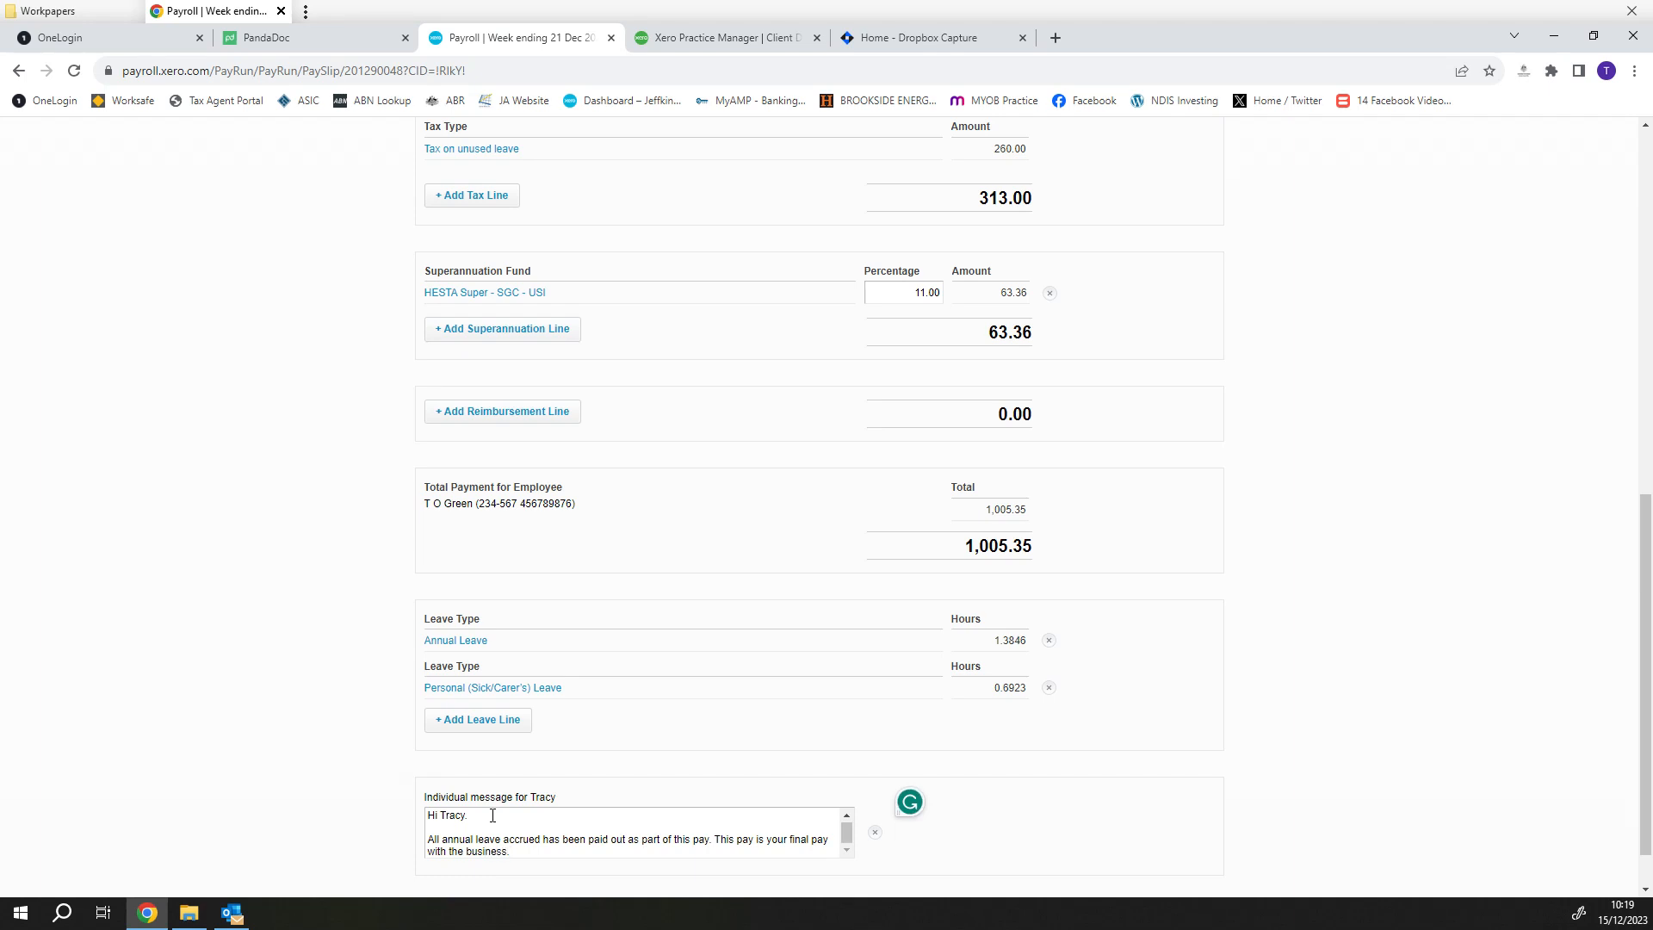
pyautogui.press('Return')
pyautogui.press('Return')
pyautogui.write('Thankyou')
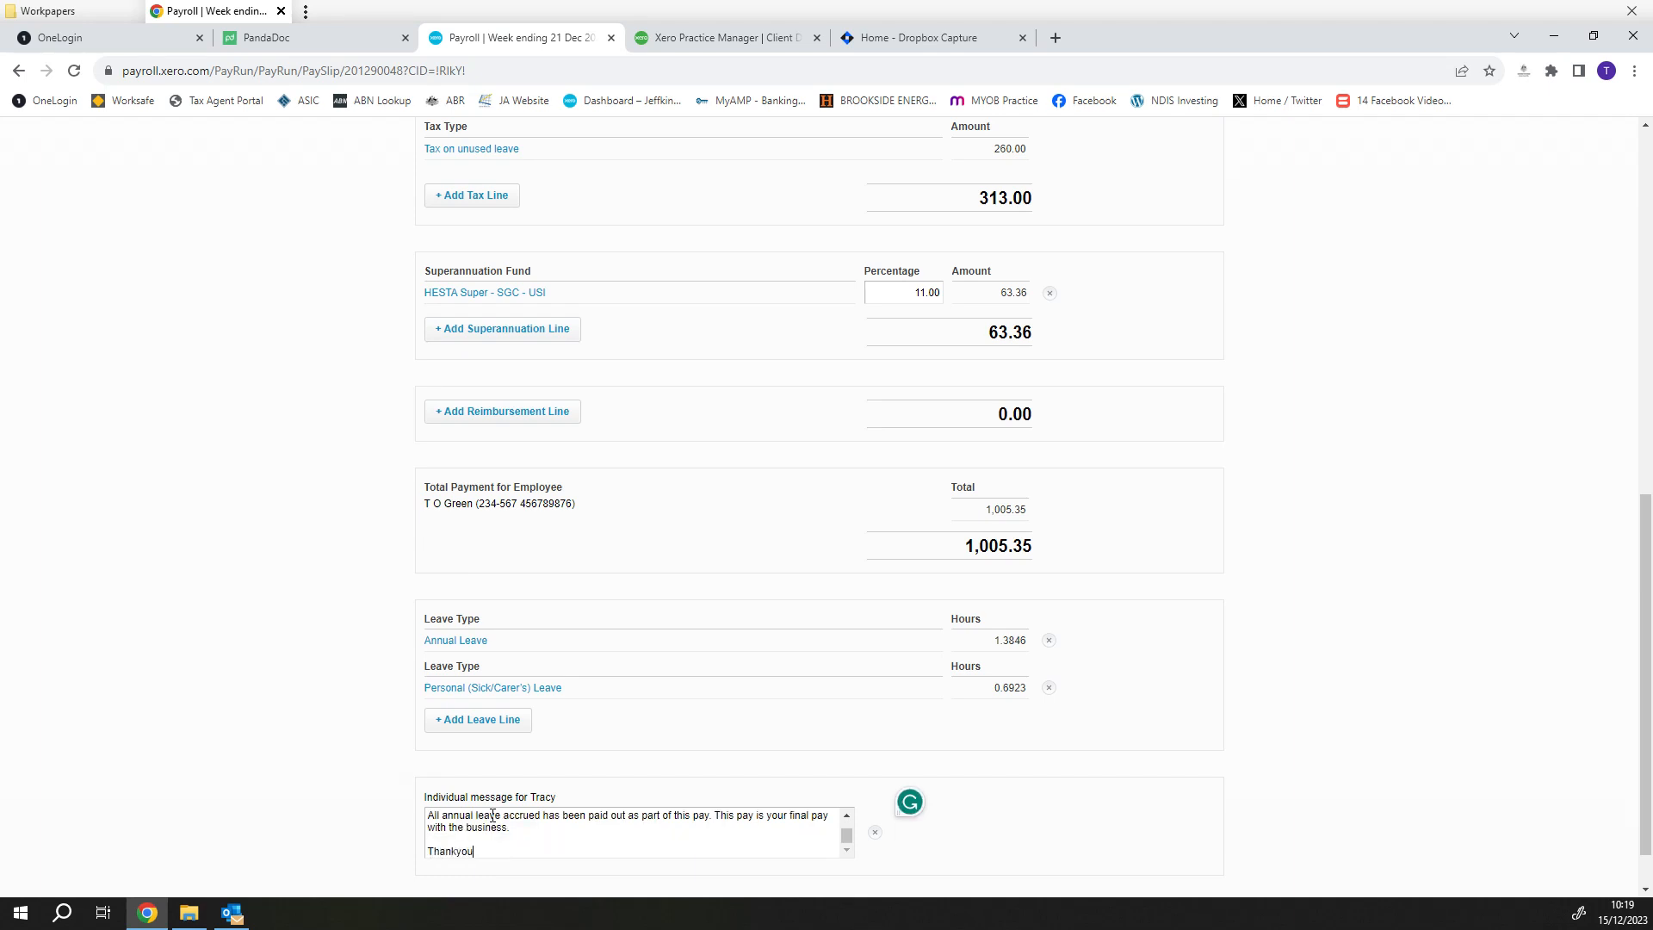
# Extend the message's closing line to "Thankyou for your efforts." and remove the word "annual" so the sentence begins "All leave accrued"
pyautogui.write(' for your effotrt')
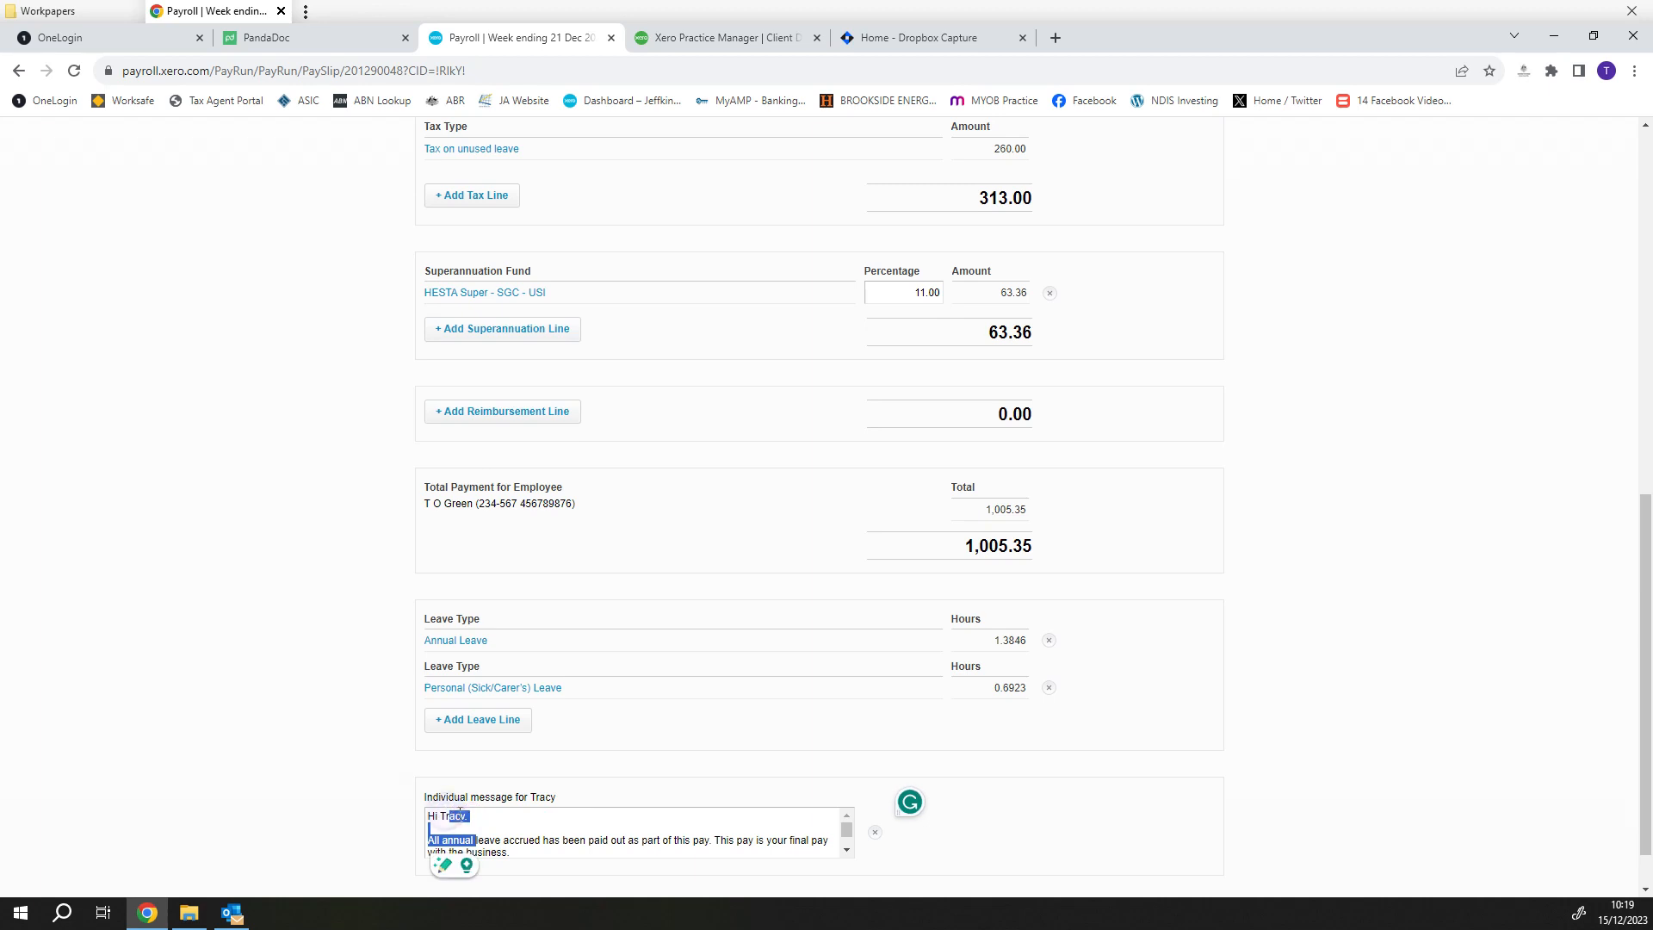
pyautogui.moveTo(473, 839); pyautogui.dragTo(444, 834)
pyautogui.press('BackSpace')
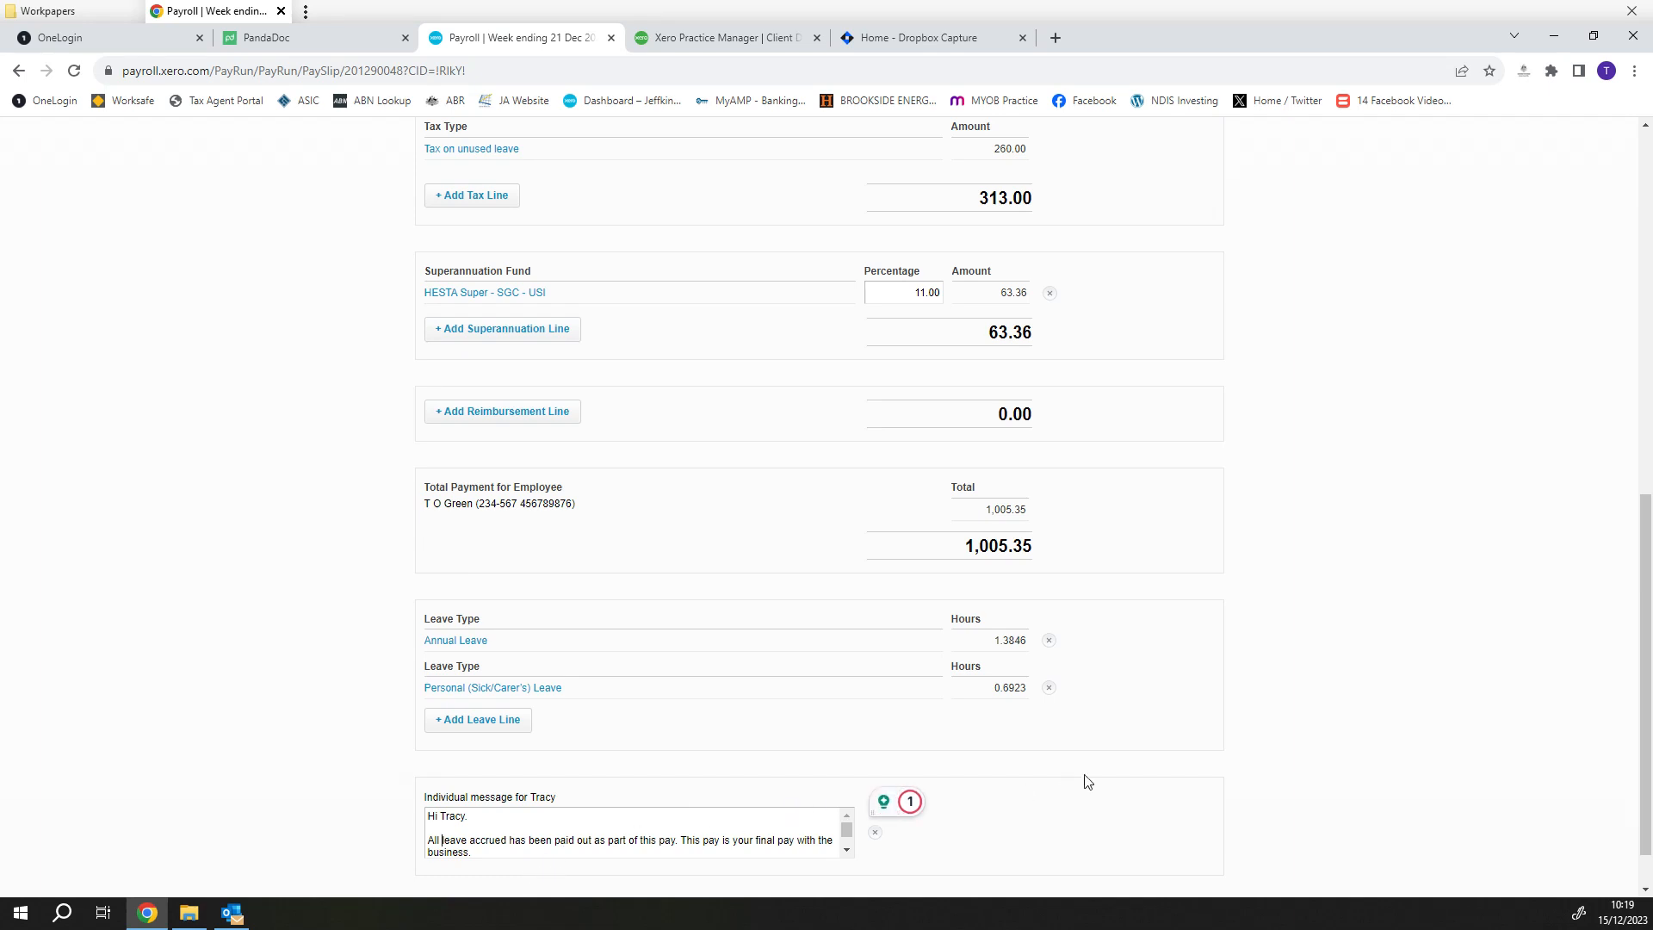
# Save the final payslip and close it to return to the pay run
pyautogui.scroll(-1, 1082, 778)
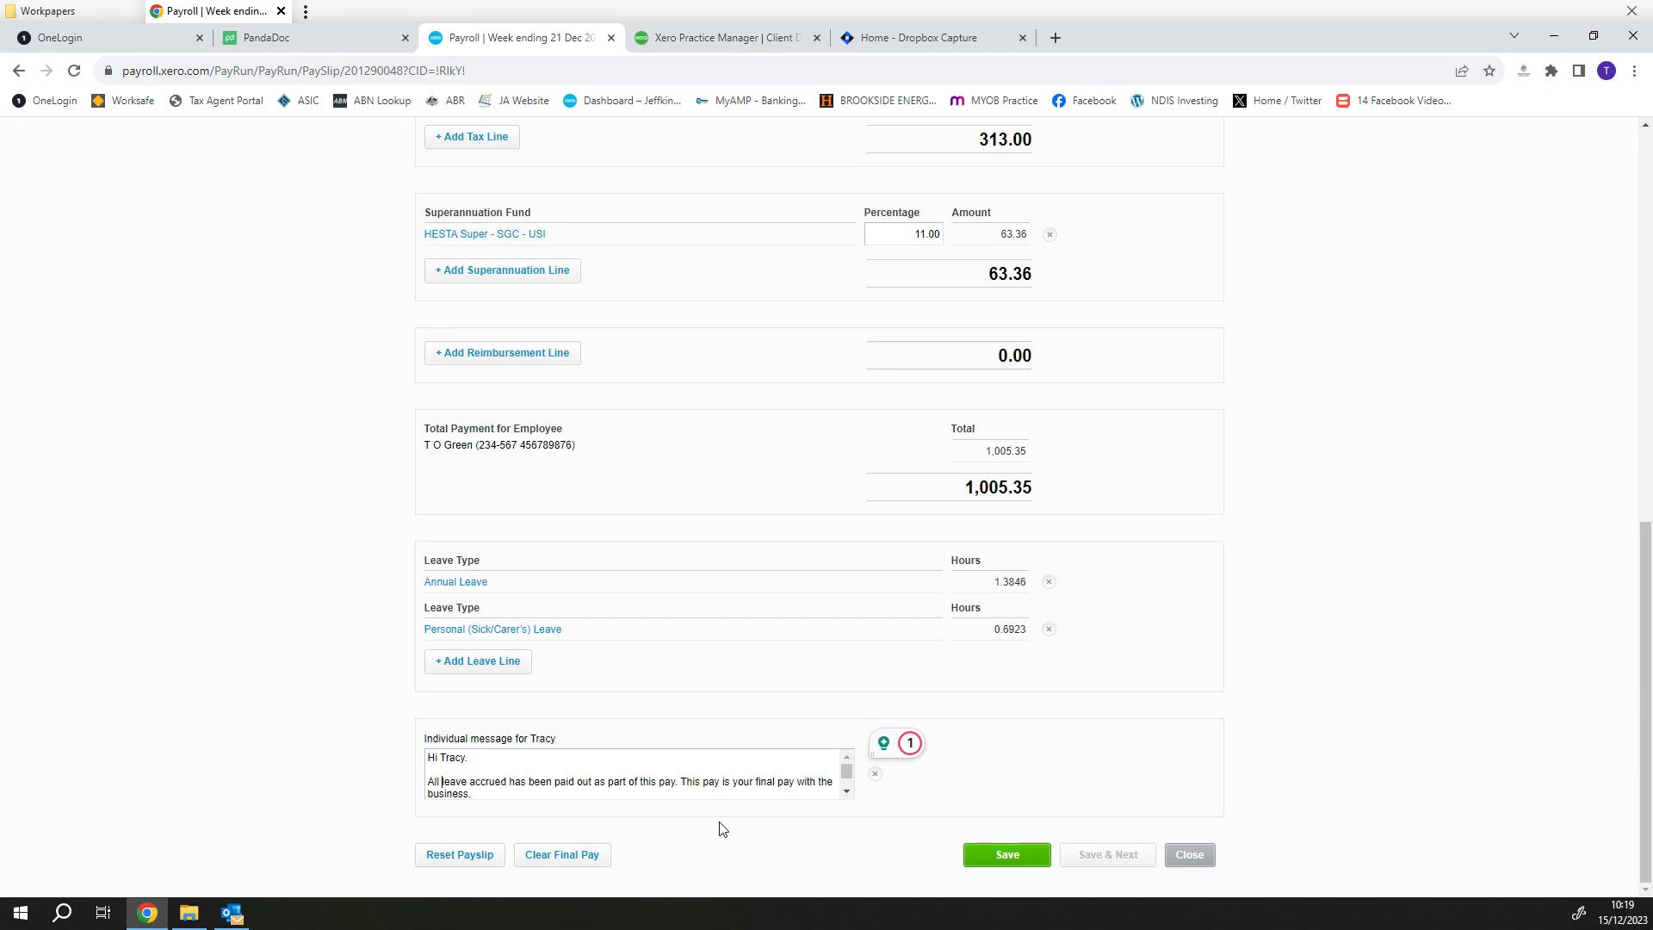
pyautogui.click(1008, 856)
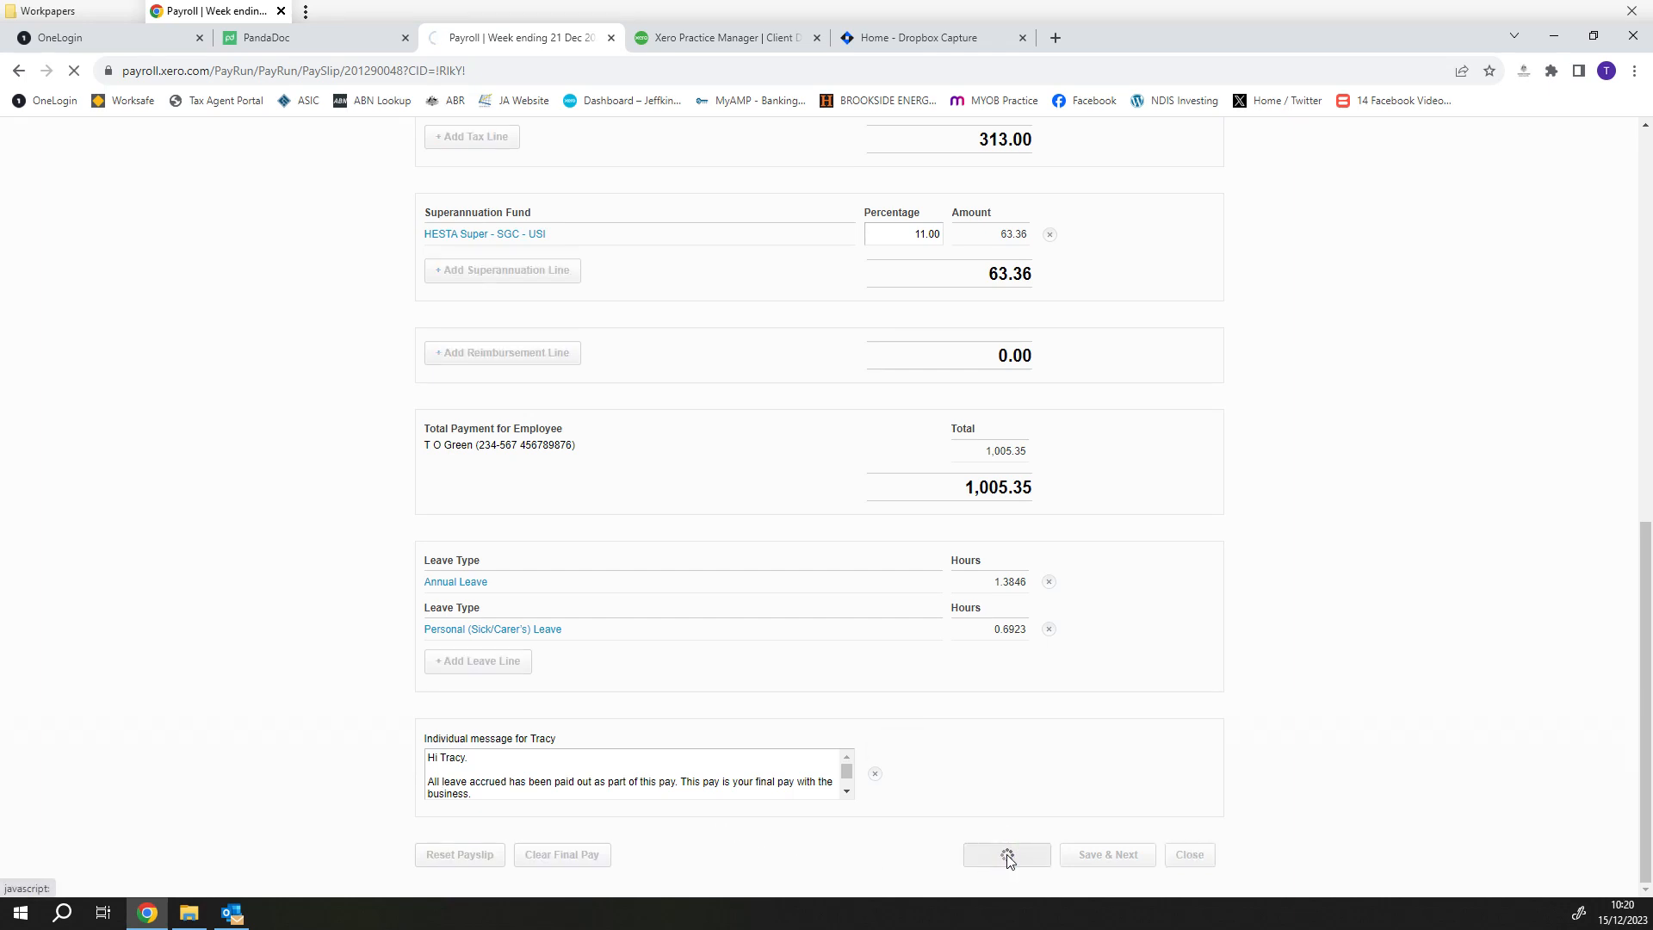
pyautogui.scroll(-12, 1045, 750)
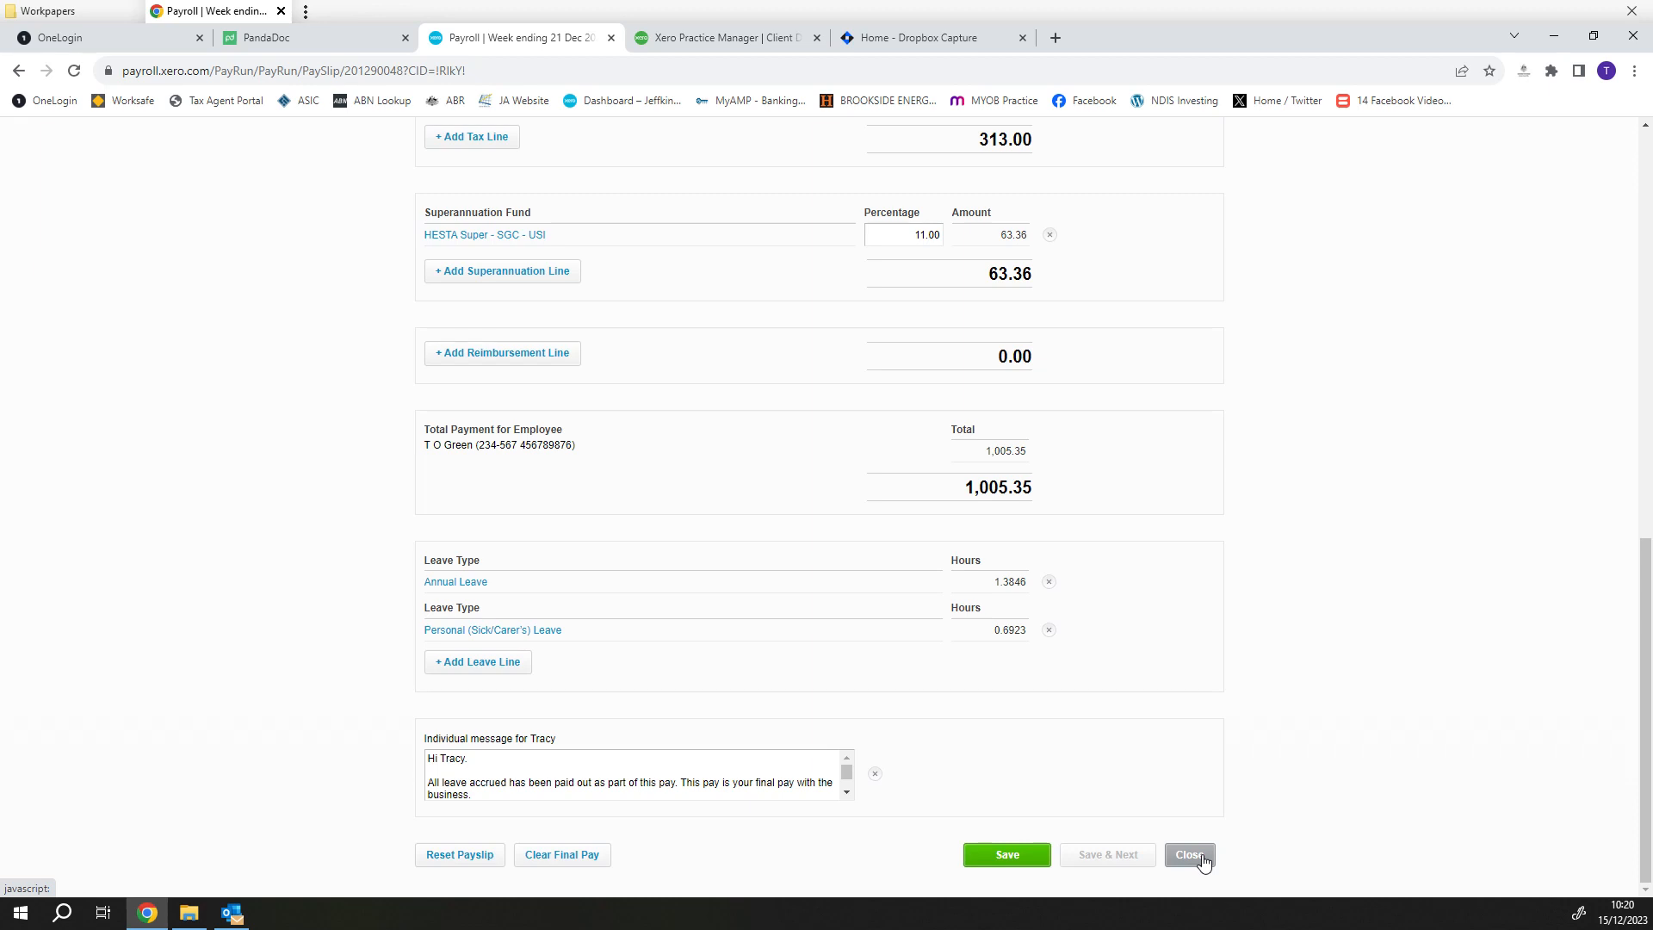
pyautogui.click(1203, 863)
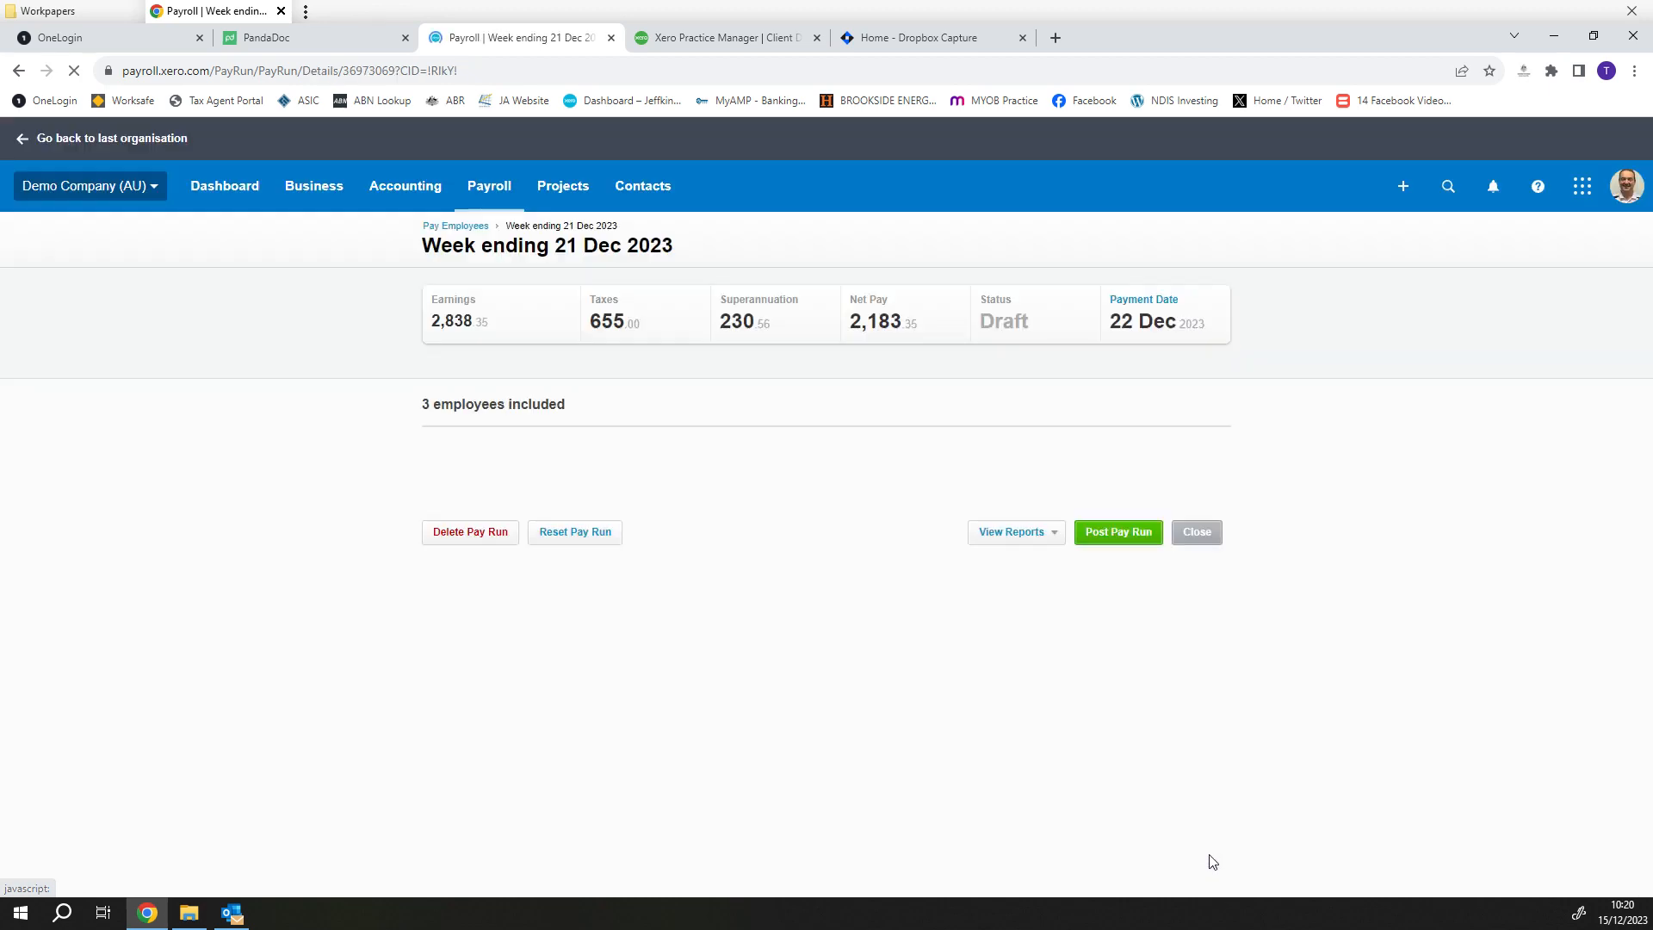
# Open the pay run's Payslips report, examine the departing employee's earnings, tax, super, leave balance and message, and return to the pay run
pyautogui.click(1031, 726)
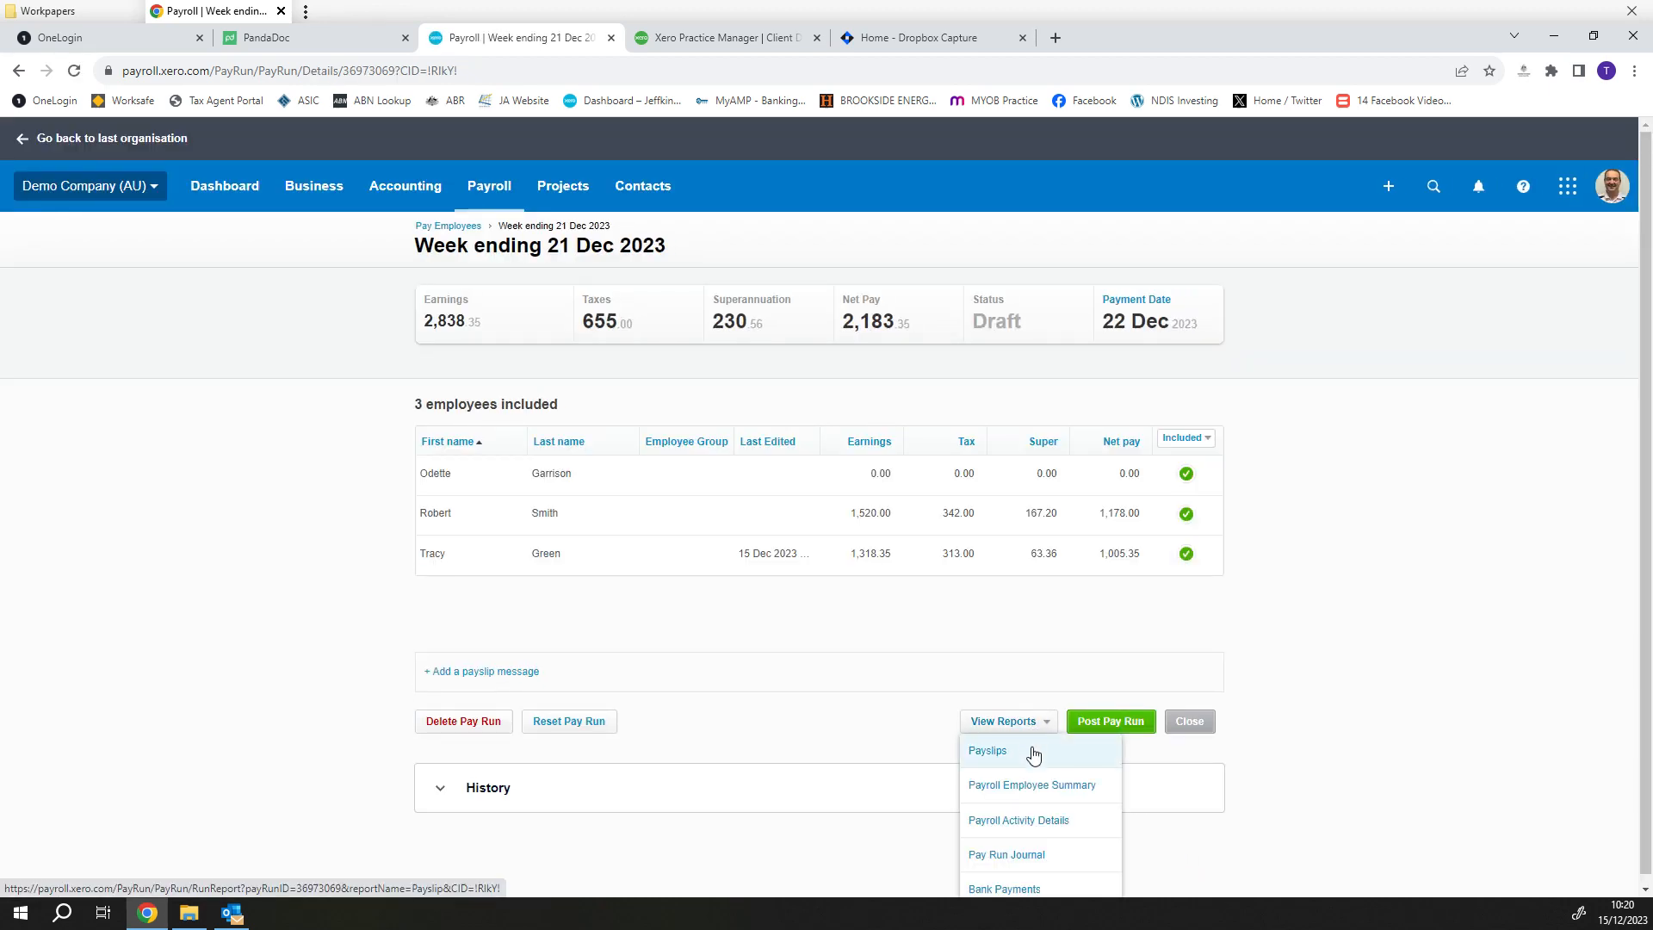
pyautogui.click(1035, 752)
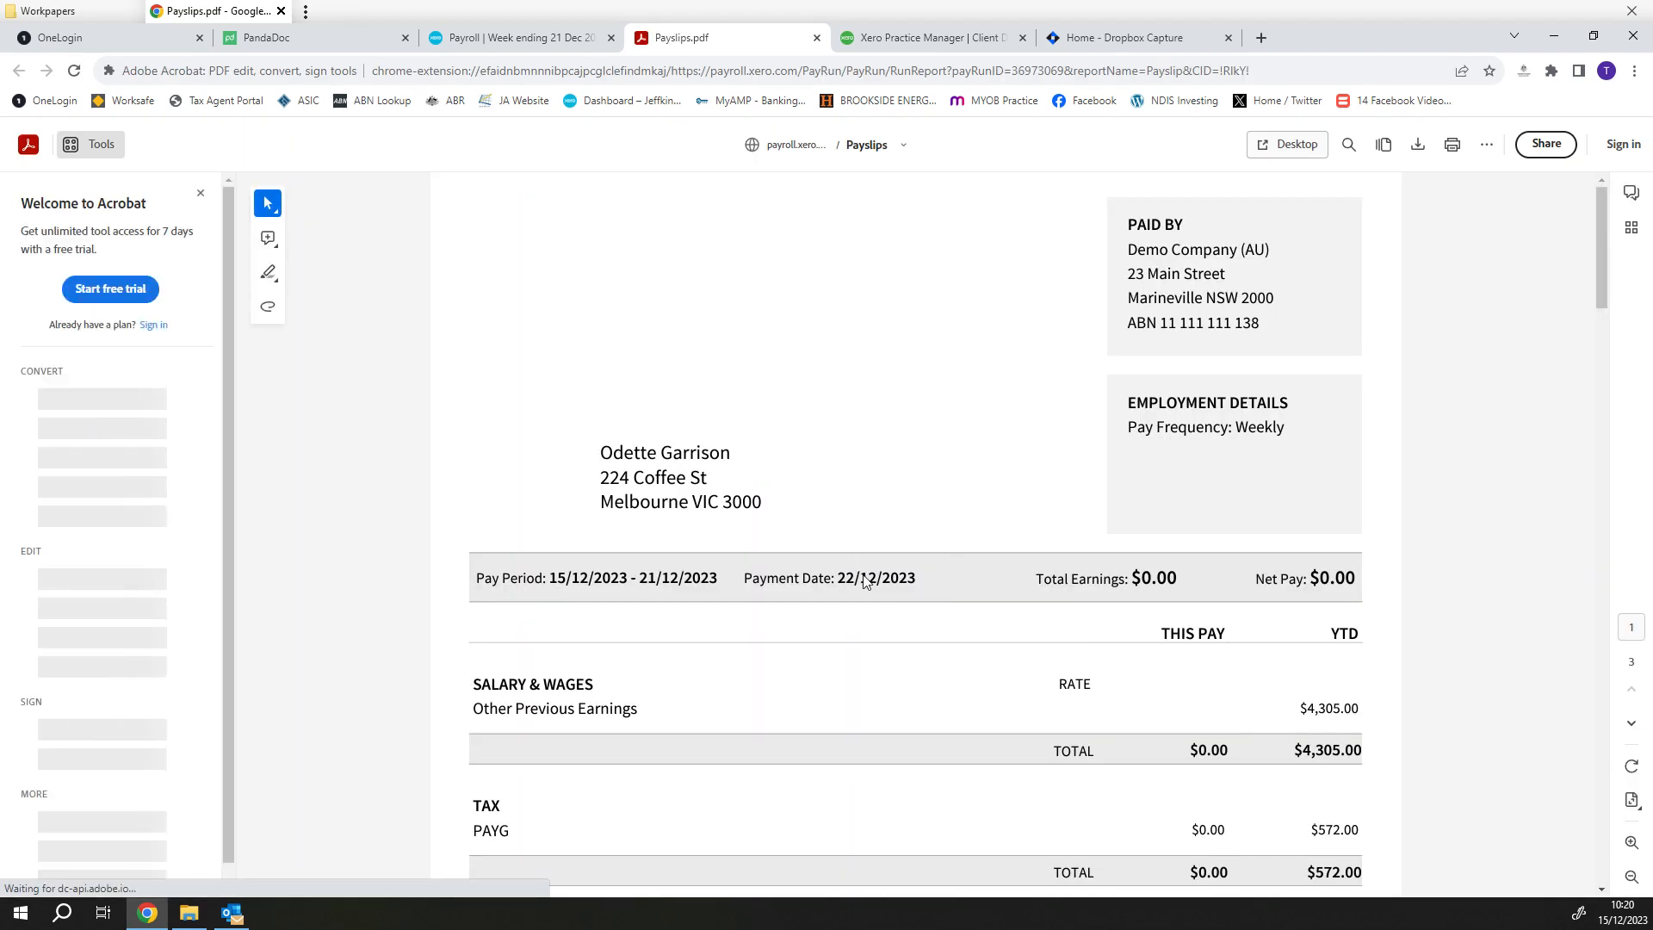
pyautogui.scroll(-15, 866, 573)
pyautogui.scroll(-15, 872, 574)
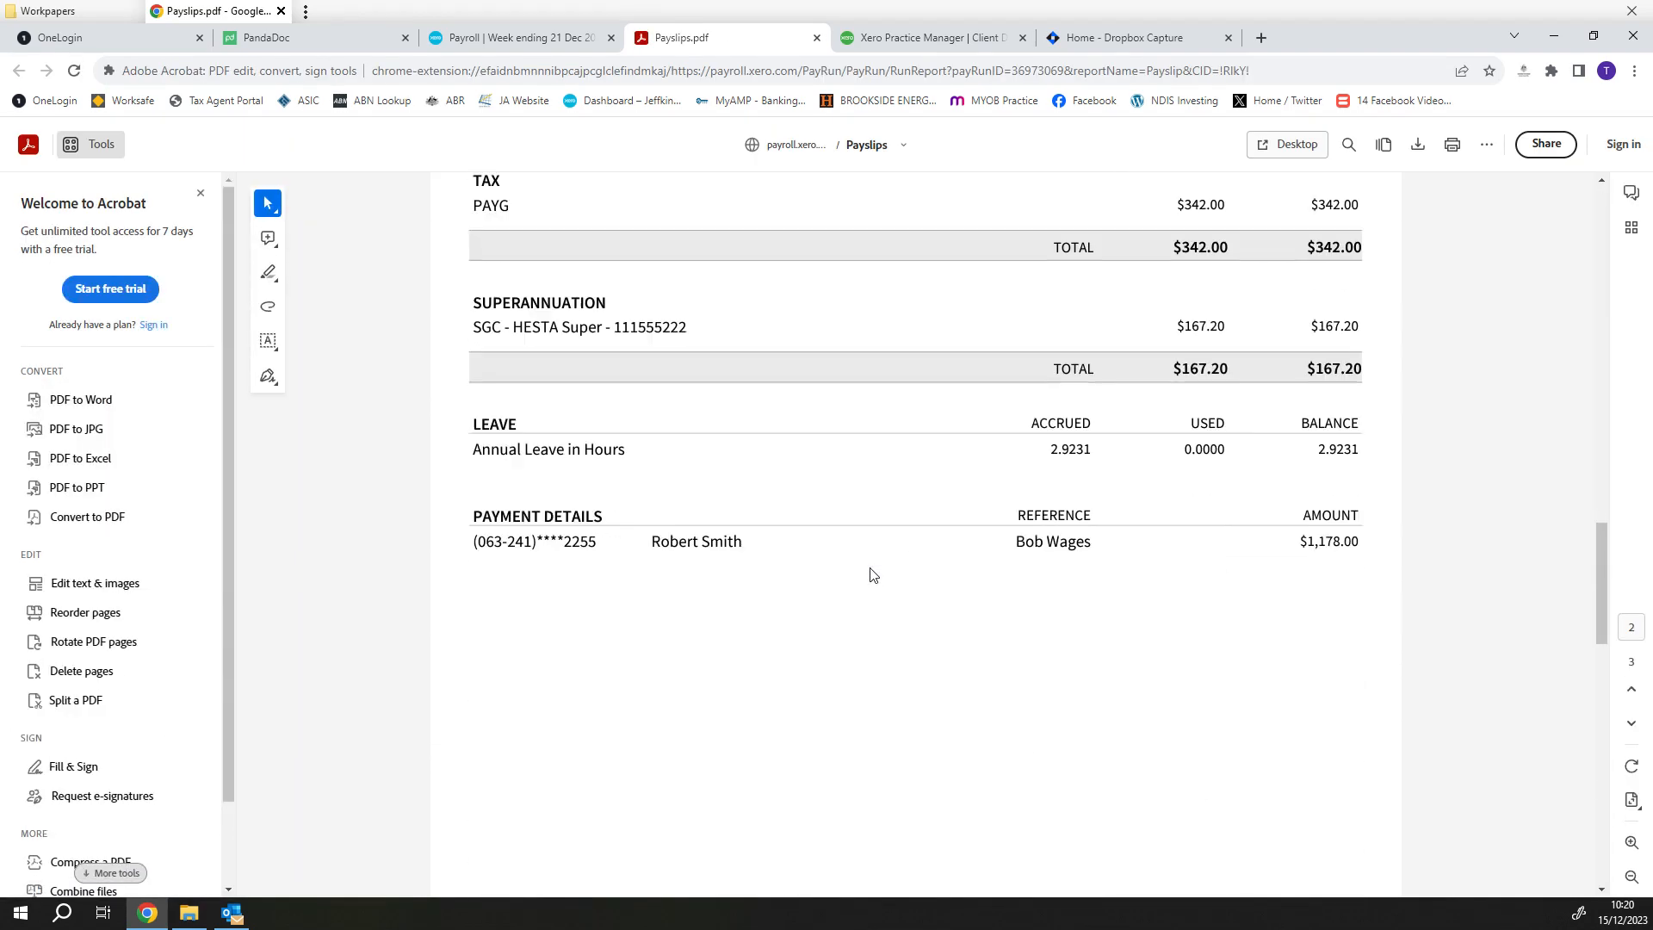
pyautogui.scroll(-2, 874, 573)
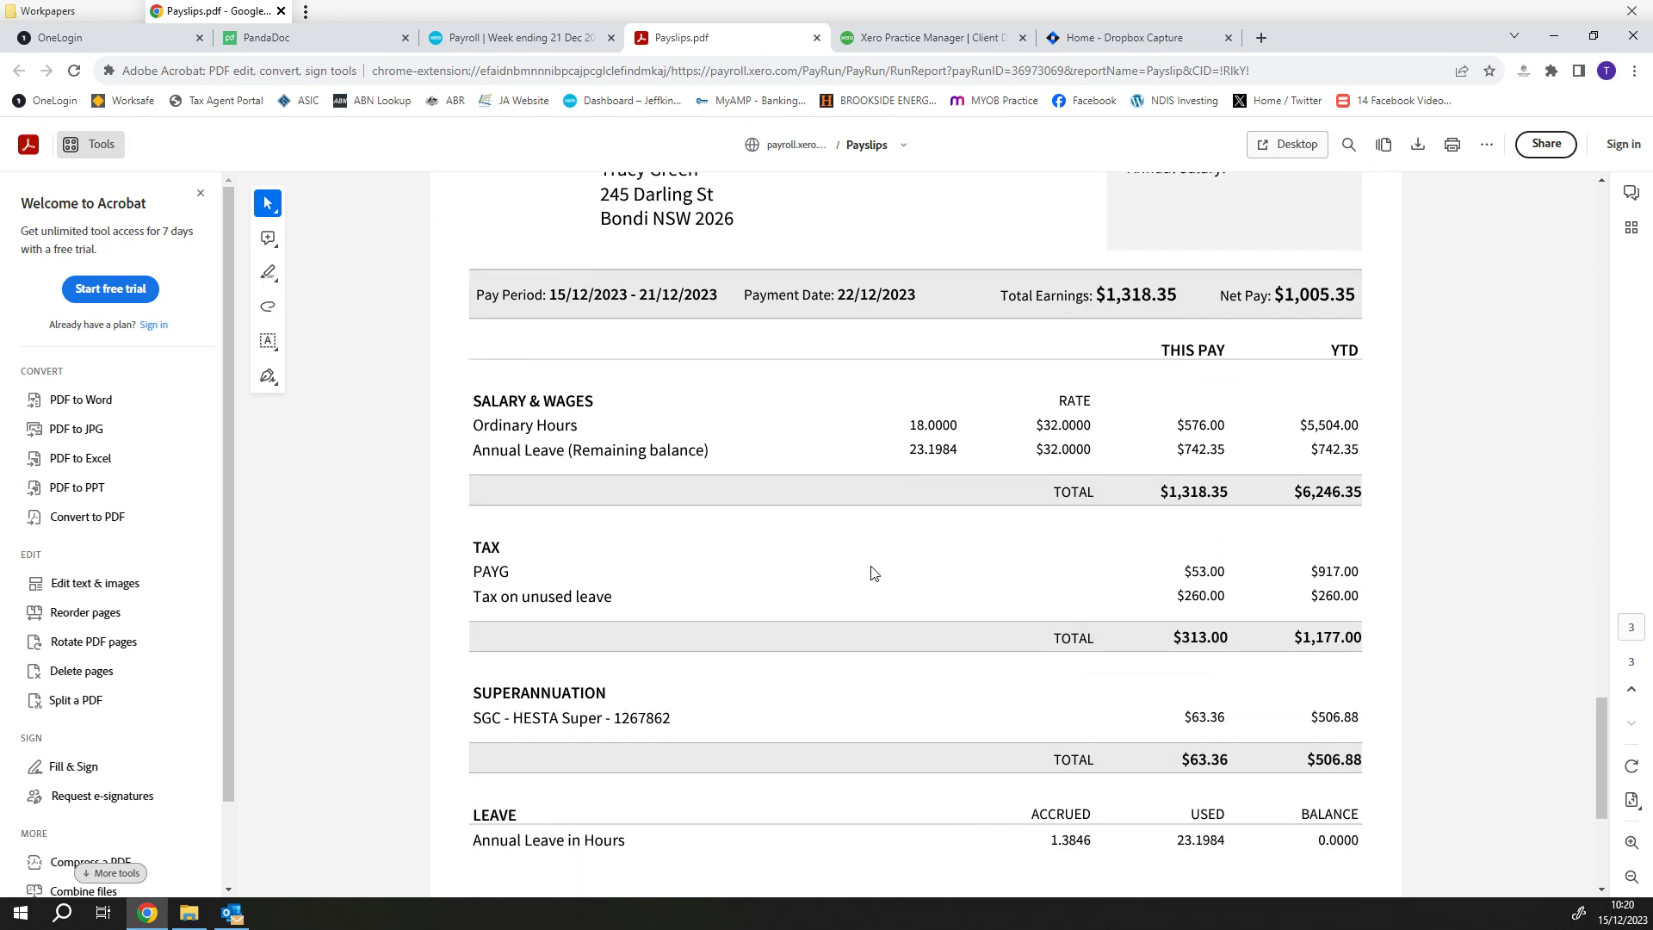
pyautogui.scroll(1, 775, 671)
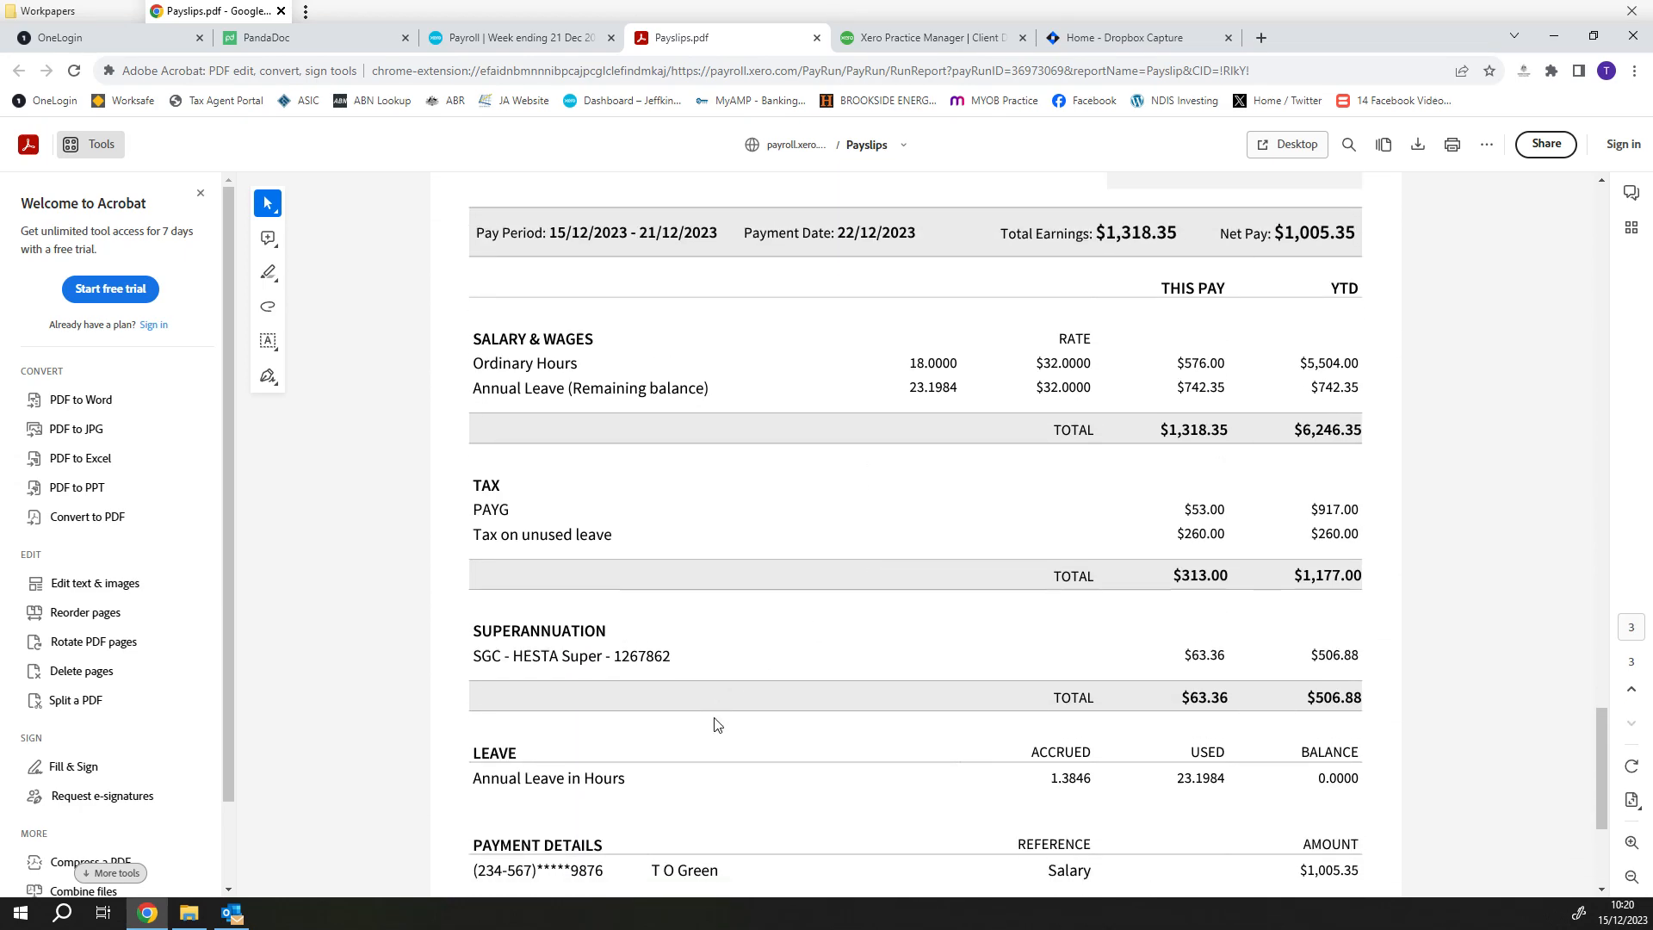
pyautogui.scroll(-1, 706, 724)
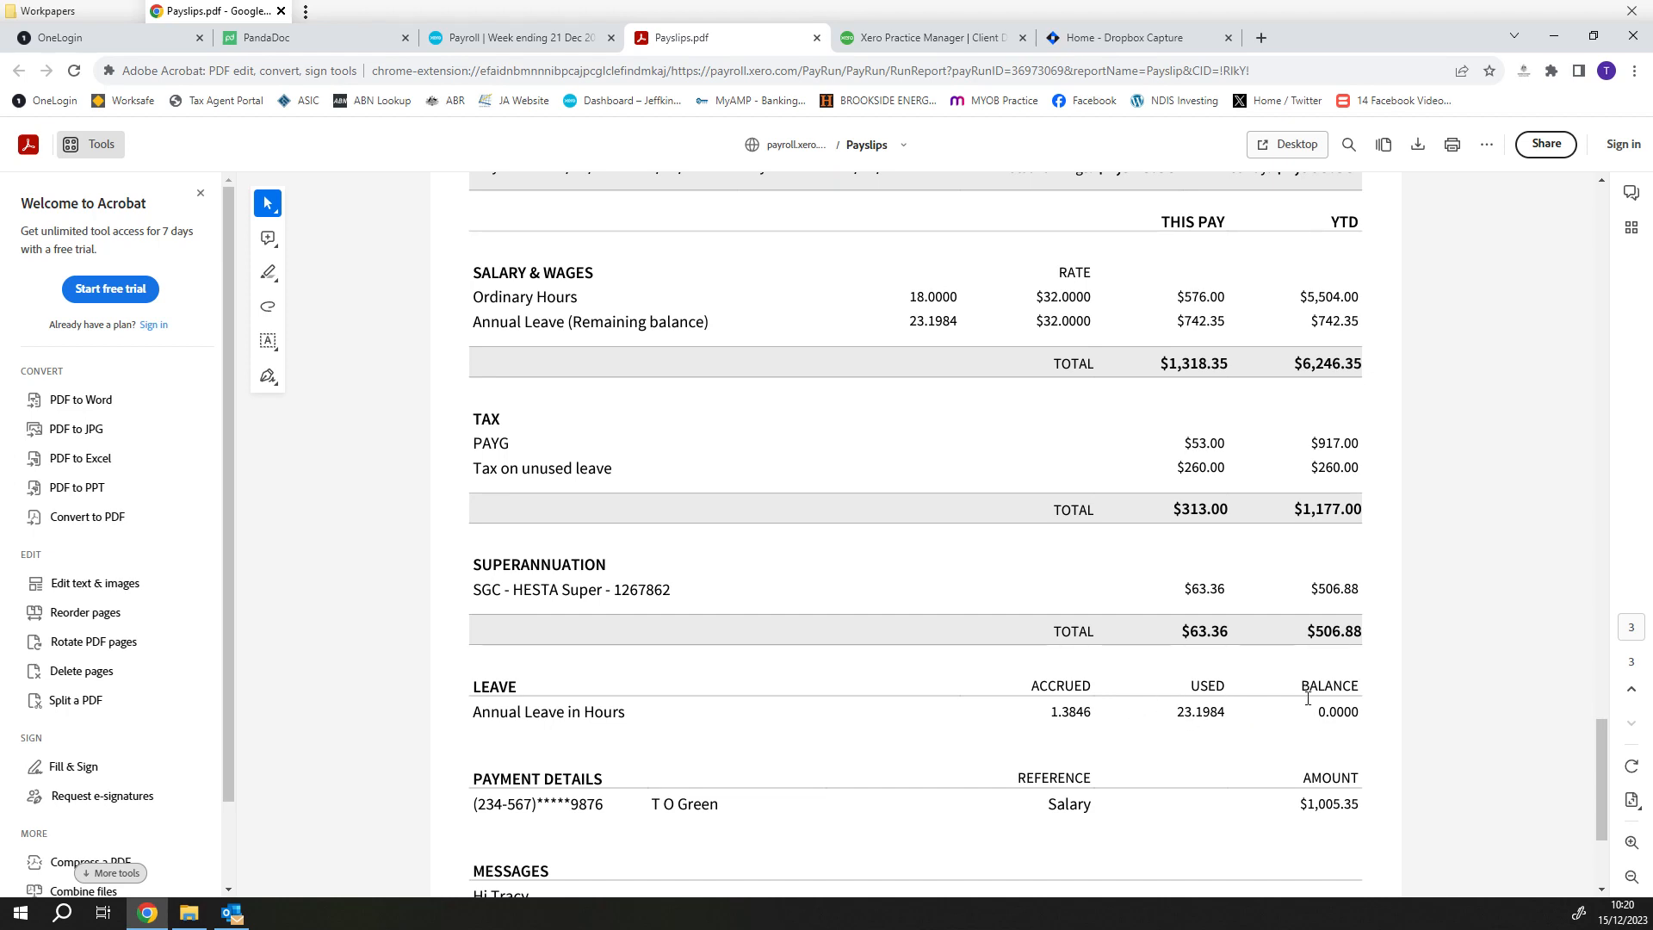
pyautogui.scroll(-3, 1334, 730)
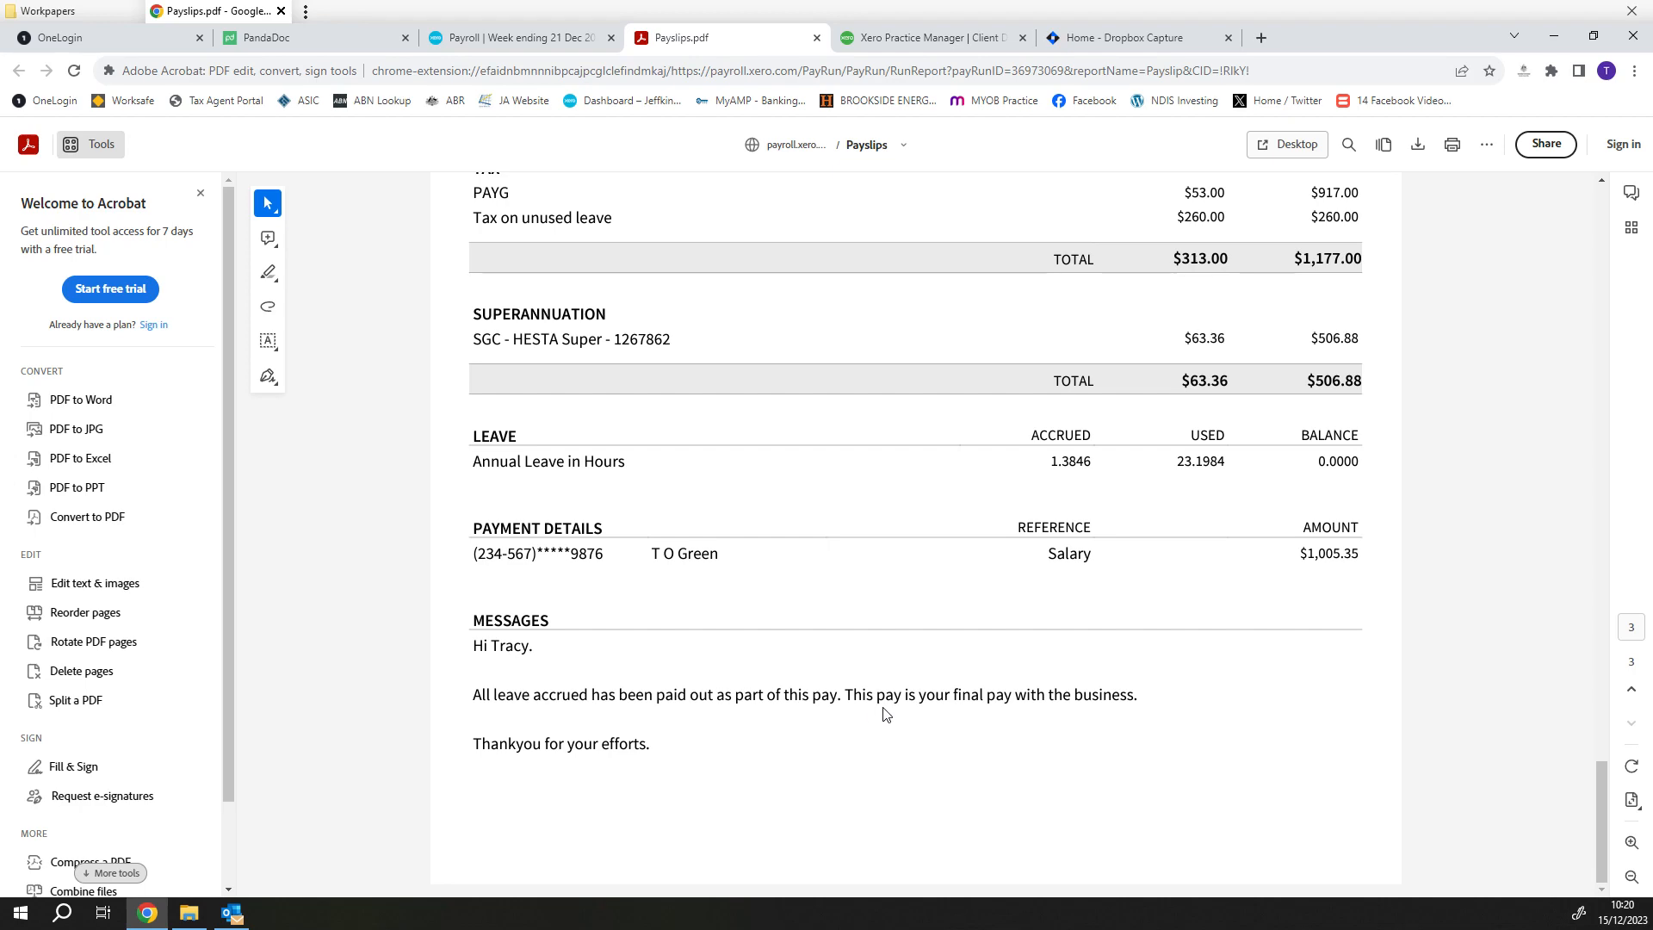
pyautogui.scroll(8, 887, 718)
pyautogui.scroll(6, 896, 718)
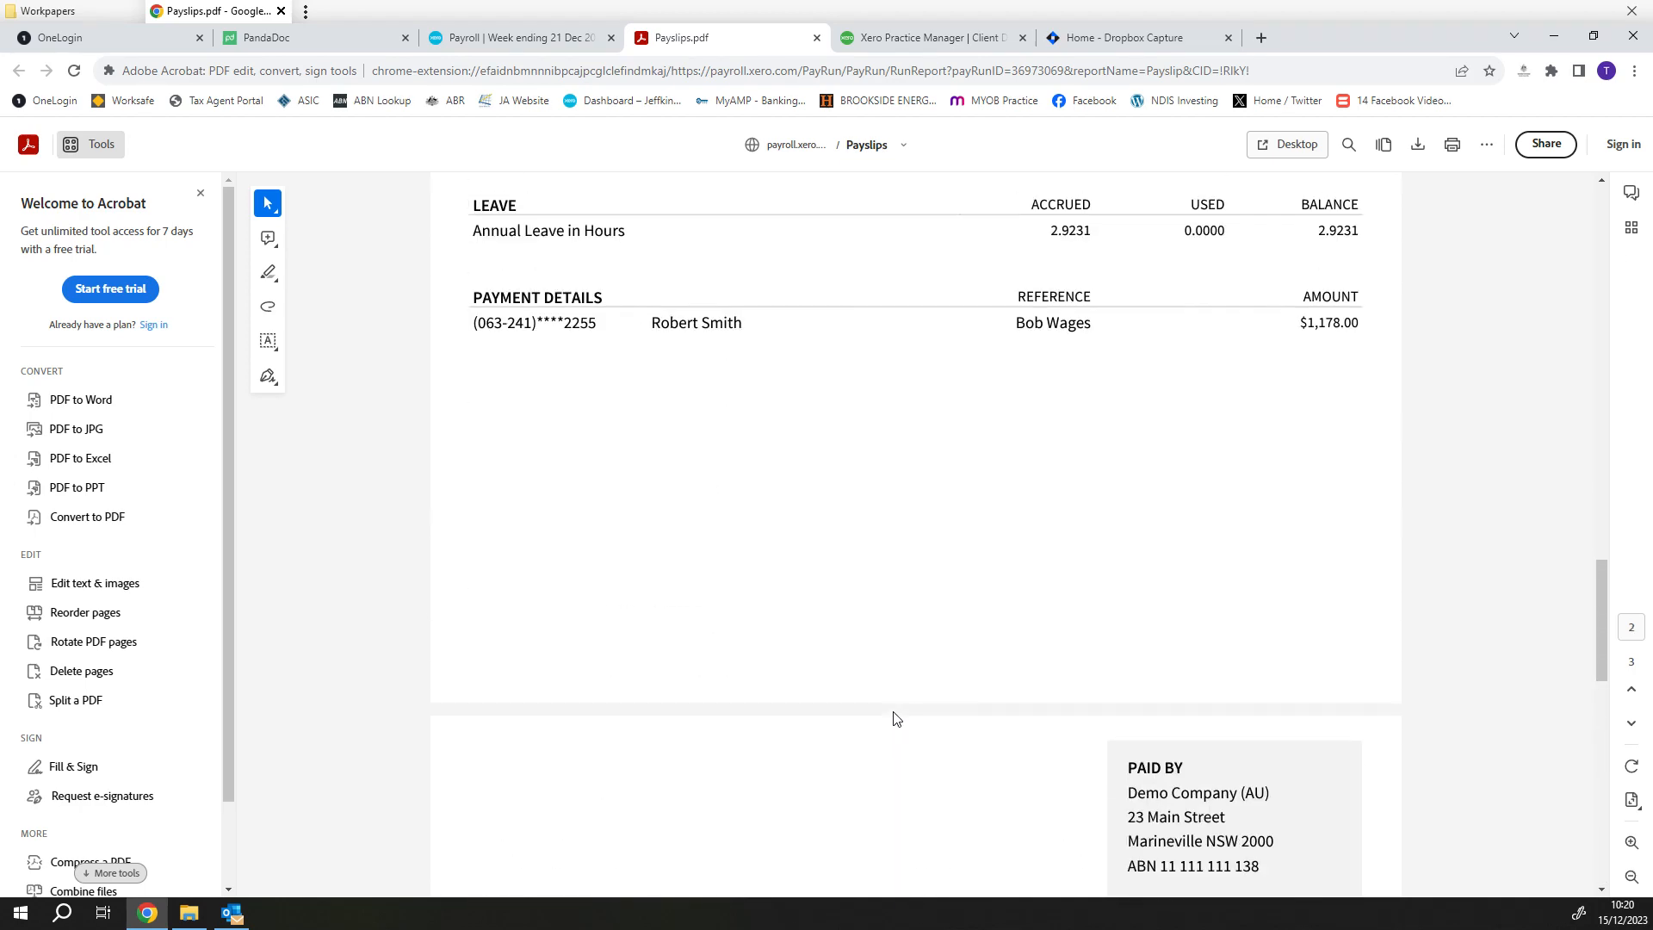
pyautogui.click(538, 43)
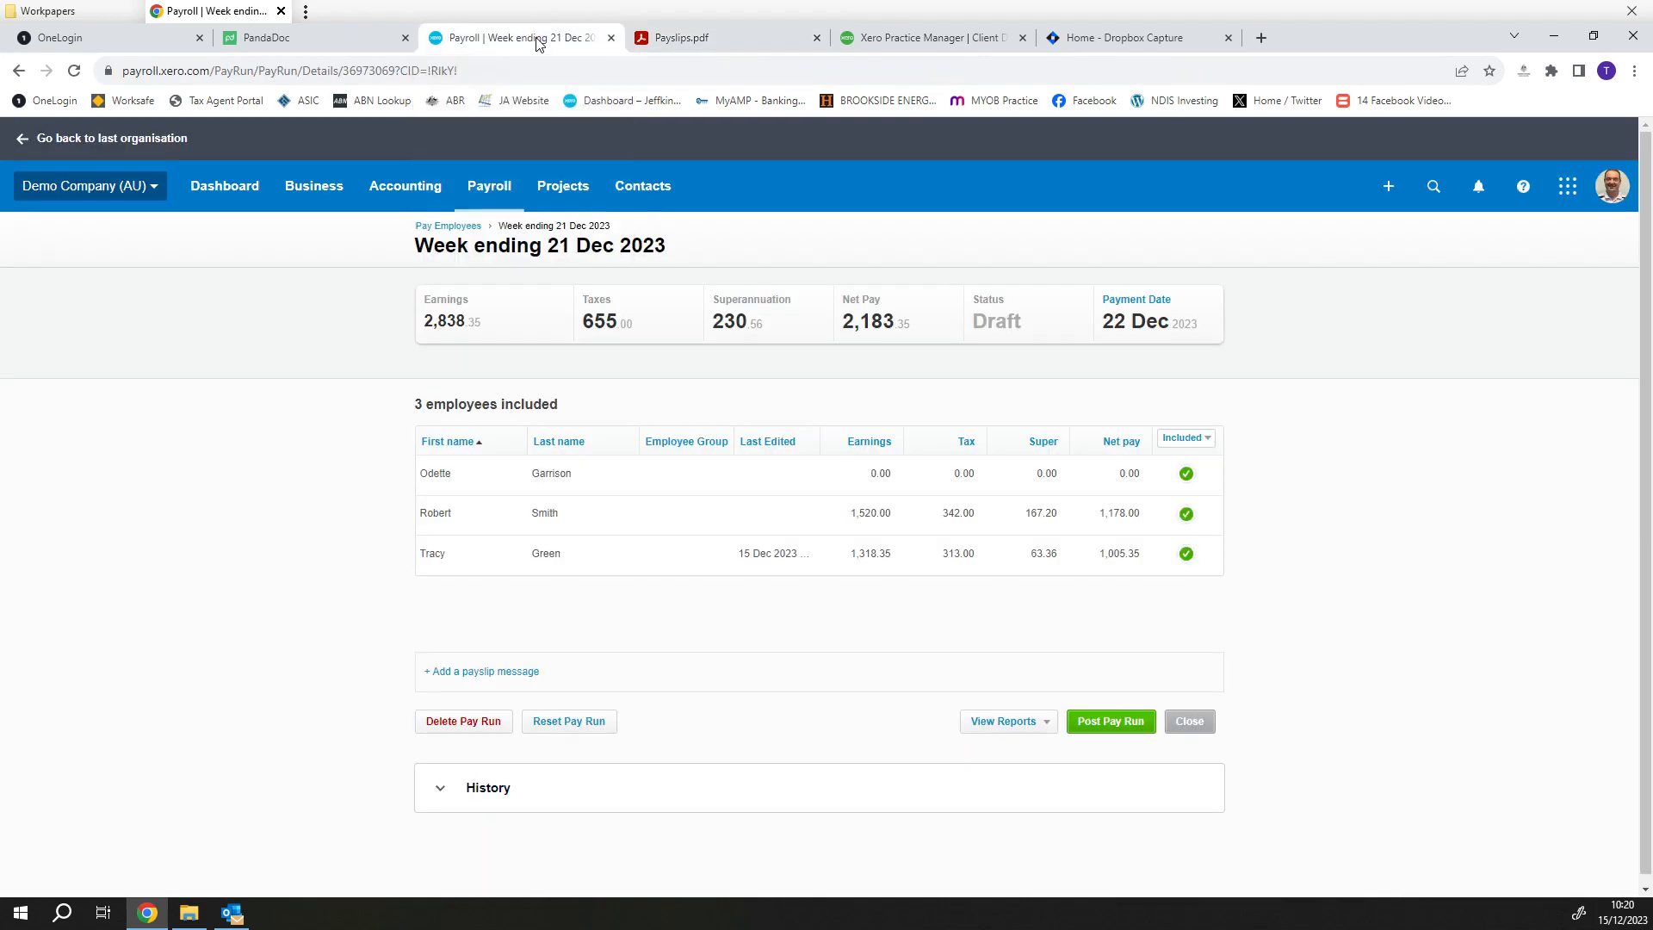